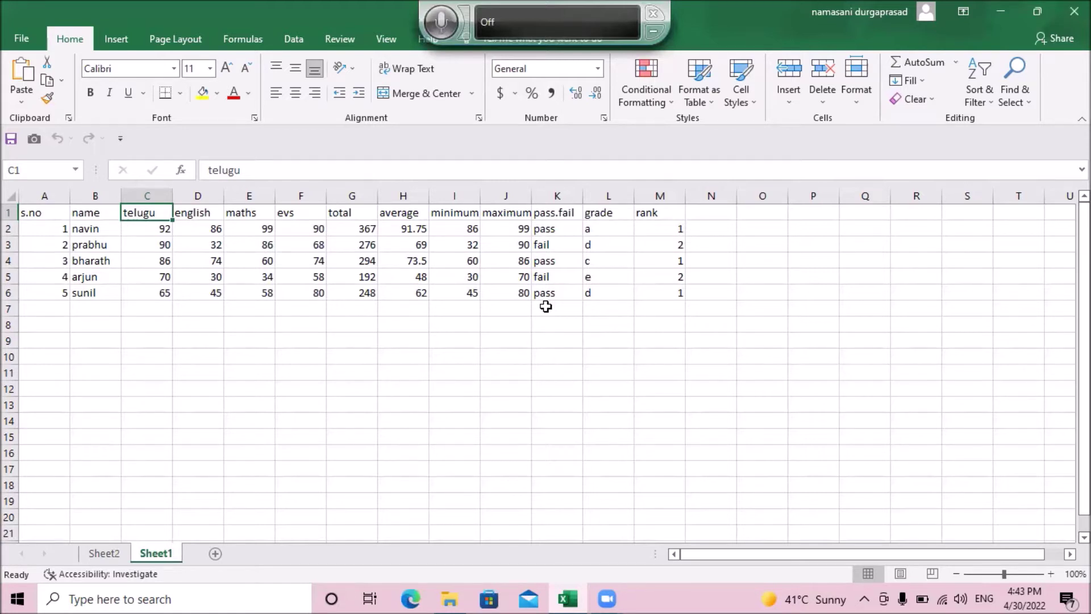
# Step: Check the Telugu marks column on Sheet1 and glance at the empty Sheet2
pyautogui.press('Down')
pyautogui.press('Up')
pyautogui.hotkey('ctrl', 'pageup')
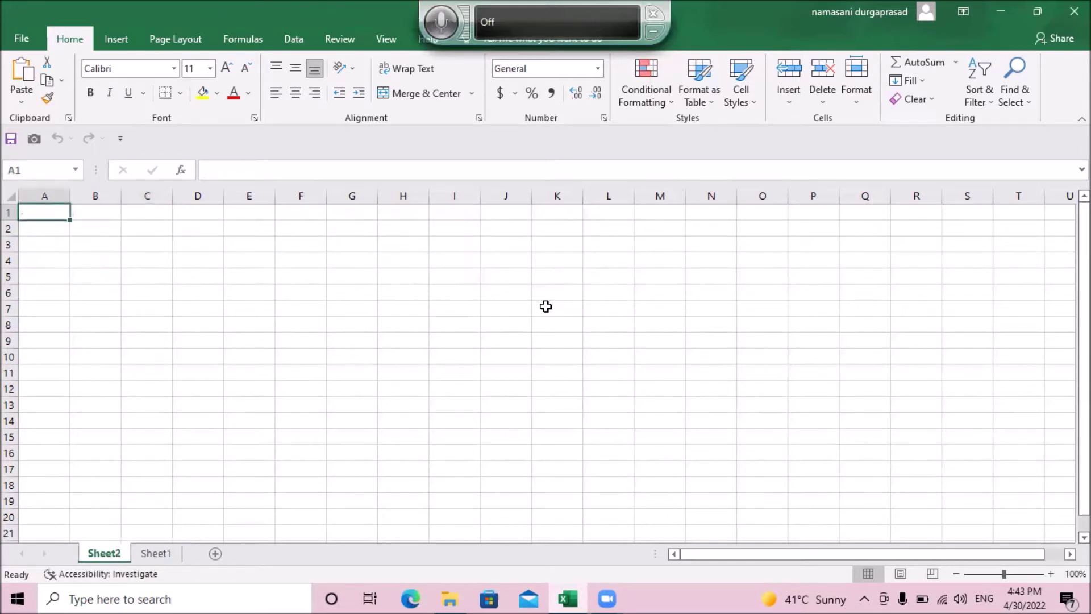
pyautogui.hotkey('ctrl', 'pagedown')
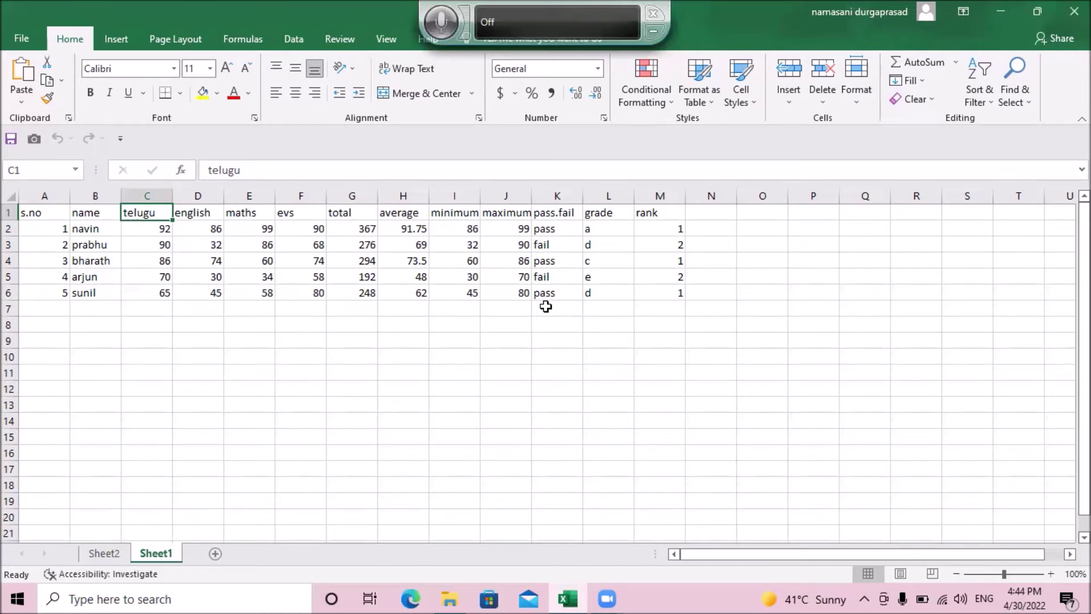
# Step: Move through the Review tab commands to the Protect Sheet button
pyautogui.hotkey('alt', 'r')
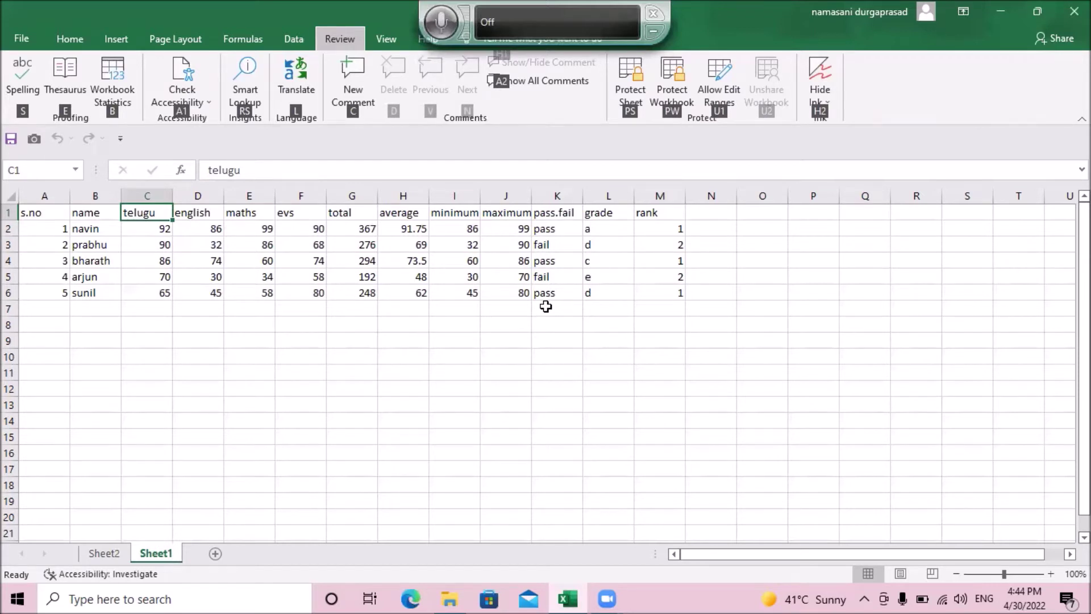
pyautogui.press('s')
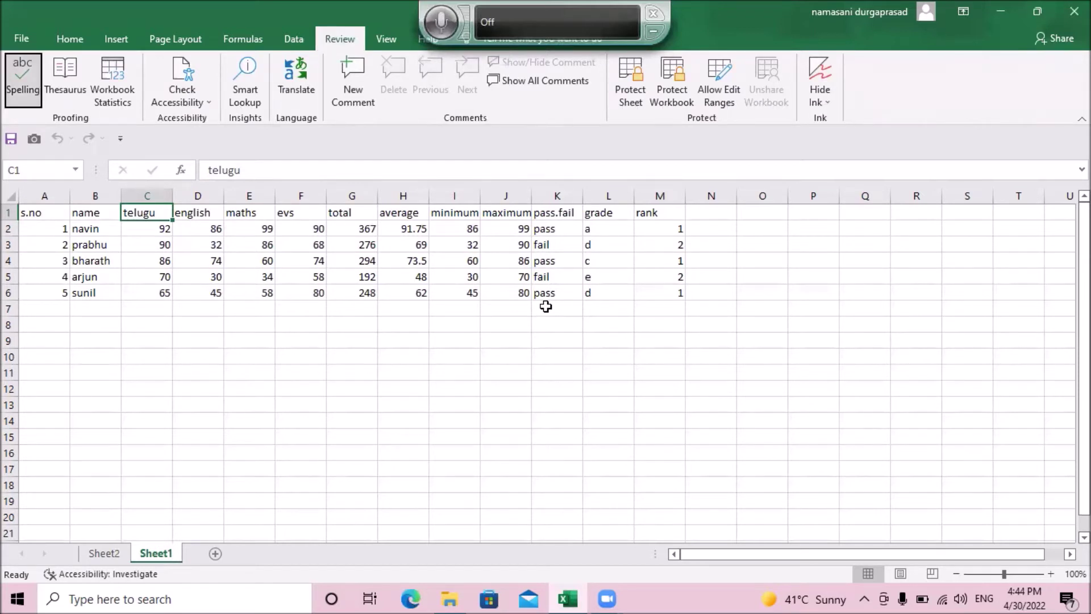
pyautogui.press('Right')
pyautogui.press('Right')
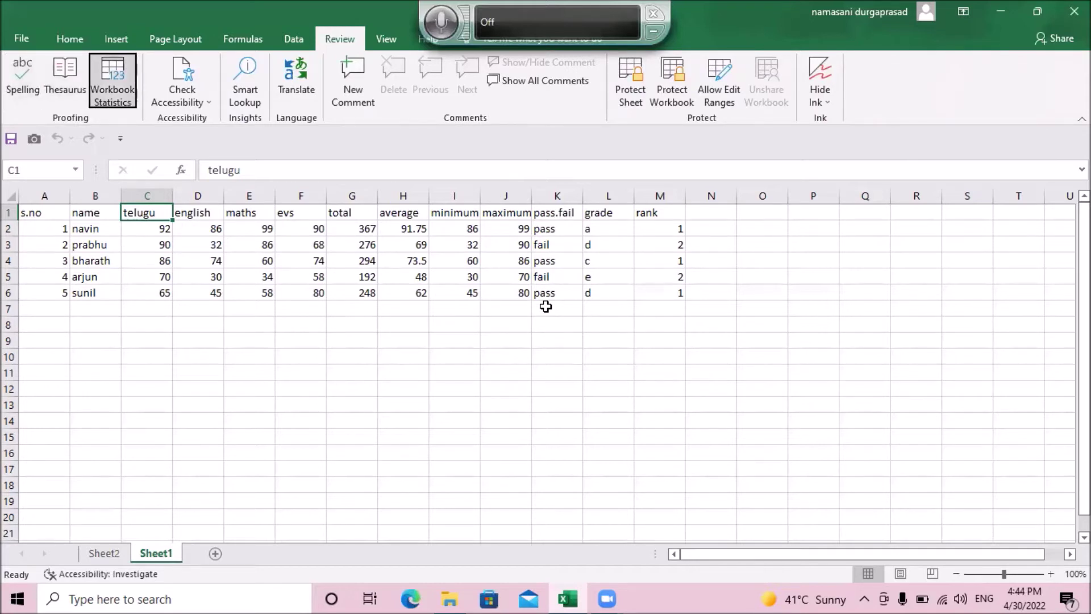
pyautogui.press('Right')
pyautogui.press('Right')
pyautogui.press('Right')
pyautogui.press('Right')
pyautogui.press('Right')
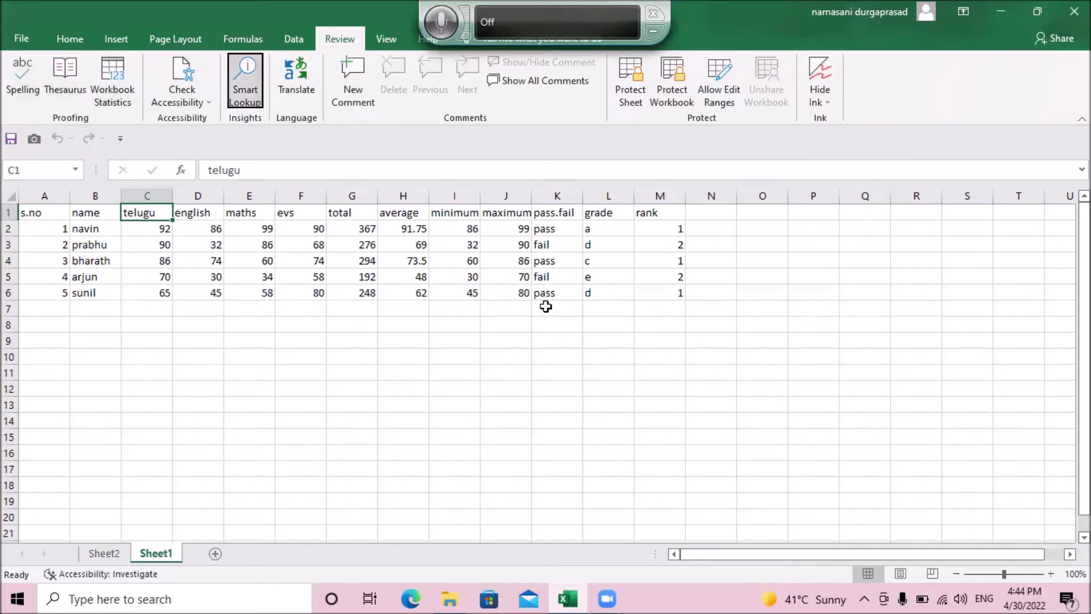
pyautogui.press('Right')
pyautogui.press('Right')
pyautogui.press('Right')
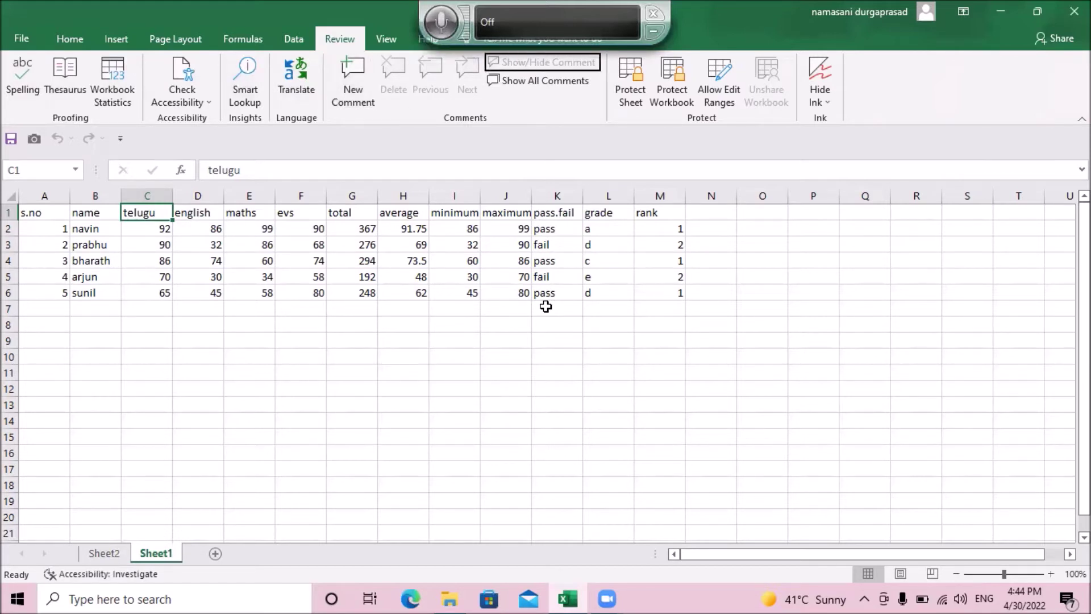
pyautogui.press('Right')
pyautogui.press('Right')
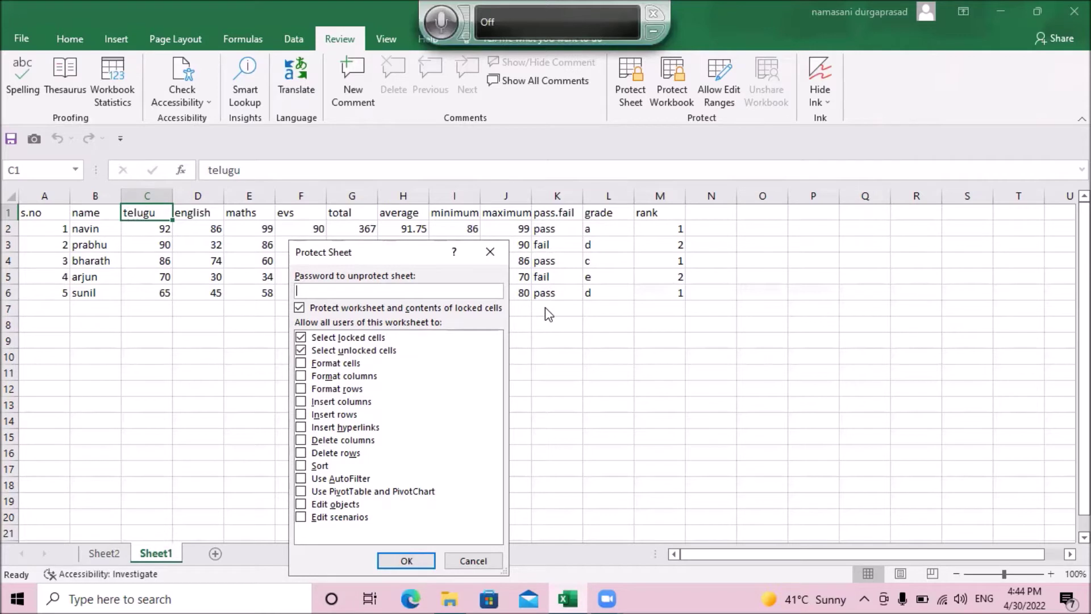
pyautogui.press('Tab')
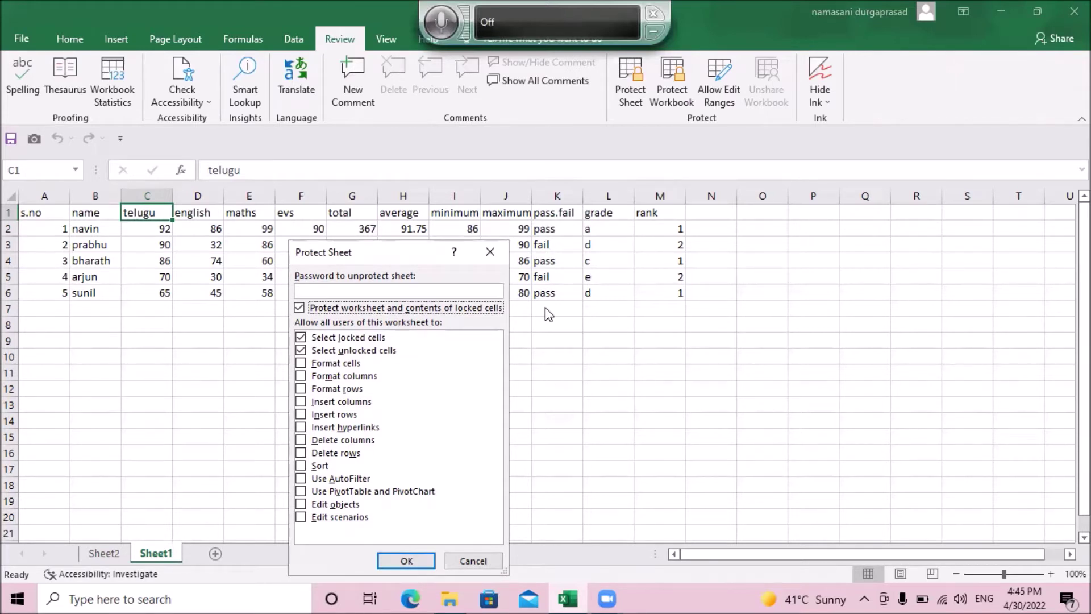
pyautogui.press('Tab')
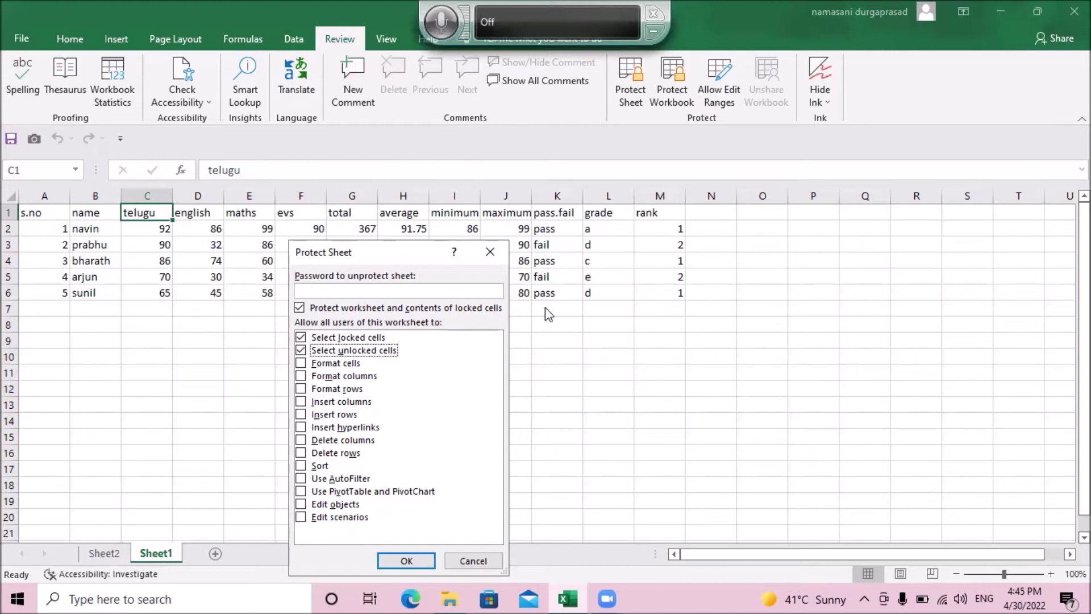
pyautogui.press('Down')
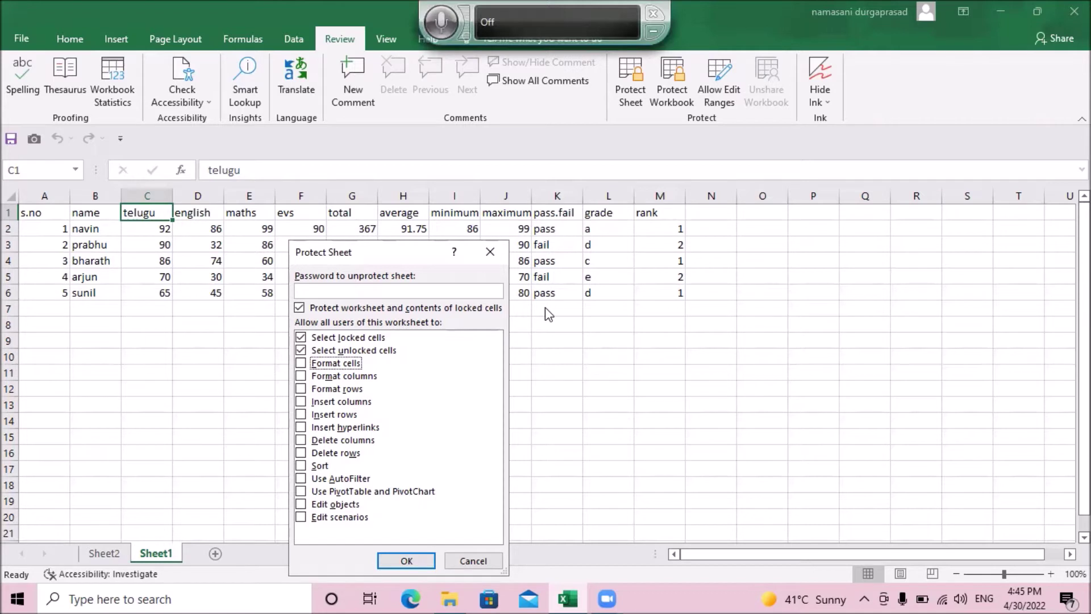
# Step: Allow Format cells, Format columns and Format rows in the Protect Sheet permissions list
pyautogui.press('space')
pyautogui.press('Down')
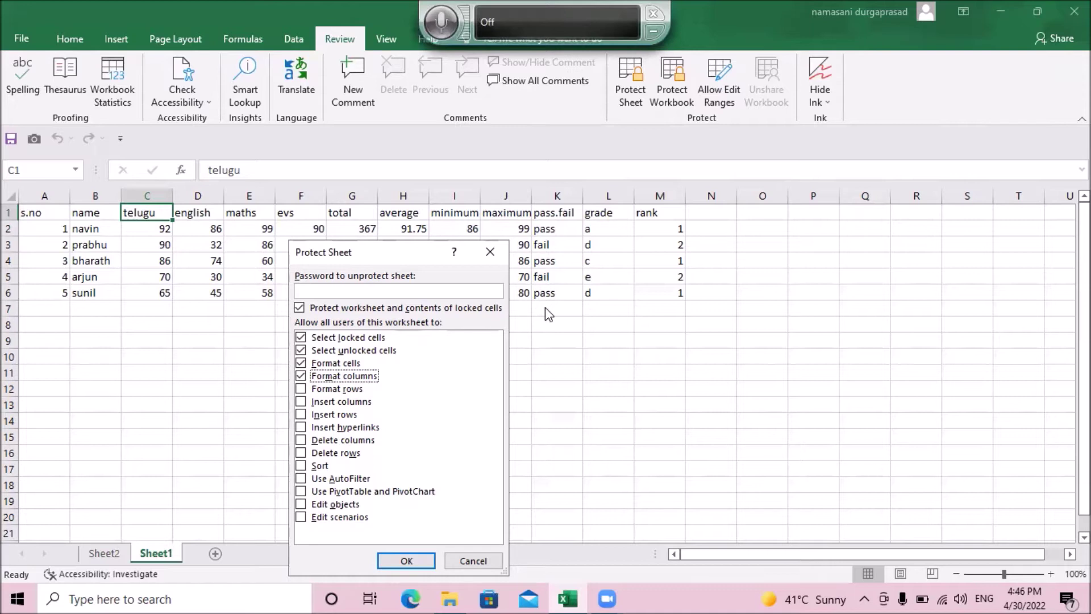
pyautogui.press('Down')
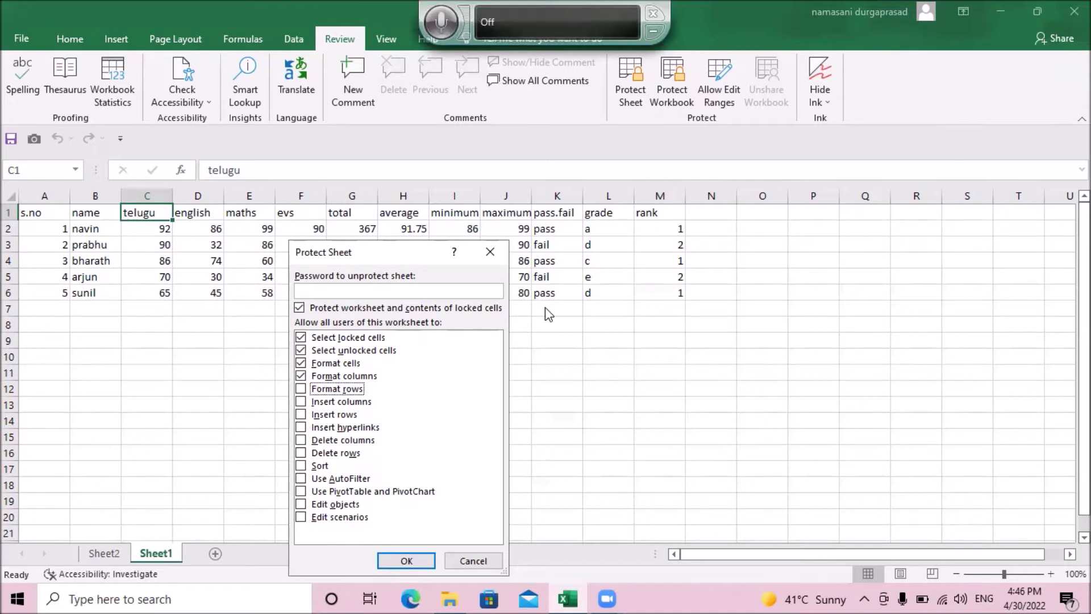
pyautogui.press('space')
pyautogui.press('Down')
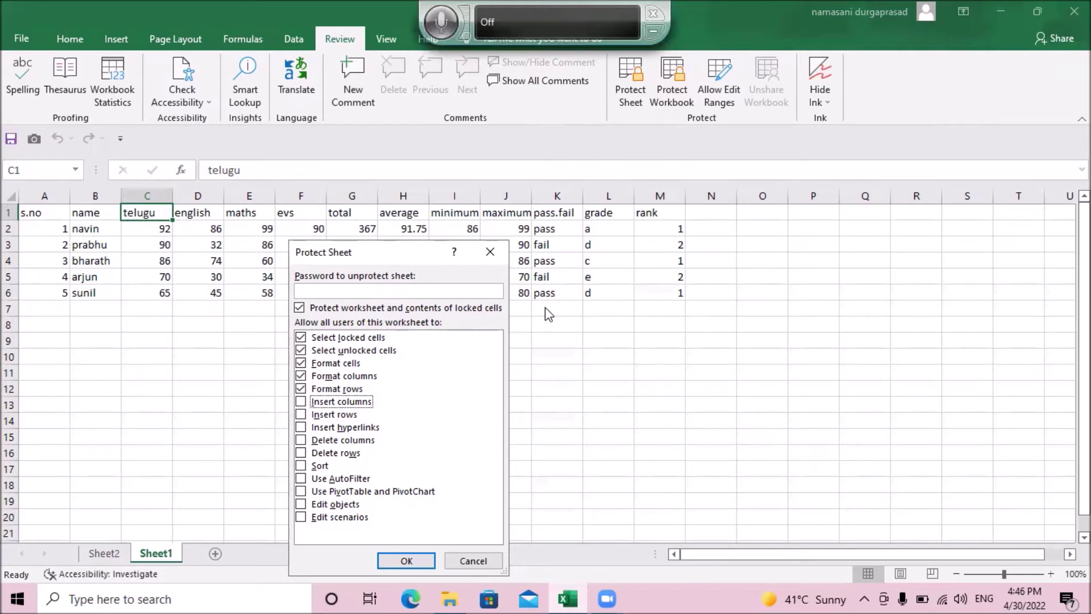
# Step: Tick the Insert columns, Insert rows and Insert hyperlinks permissions
pyautogui.press('space')
pyautogui.press('Tab')
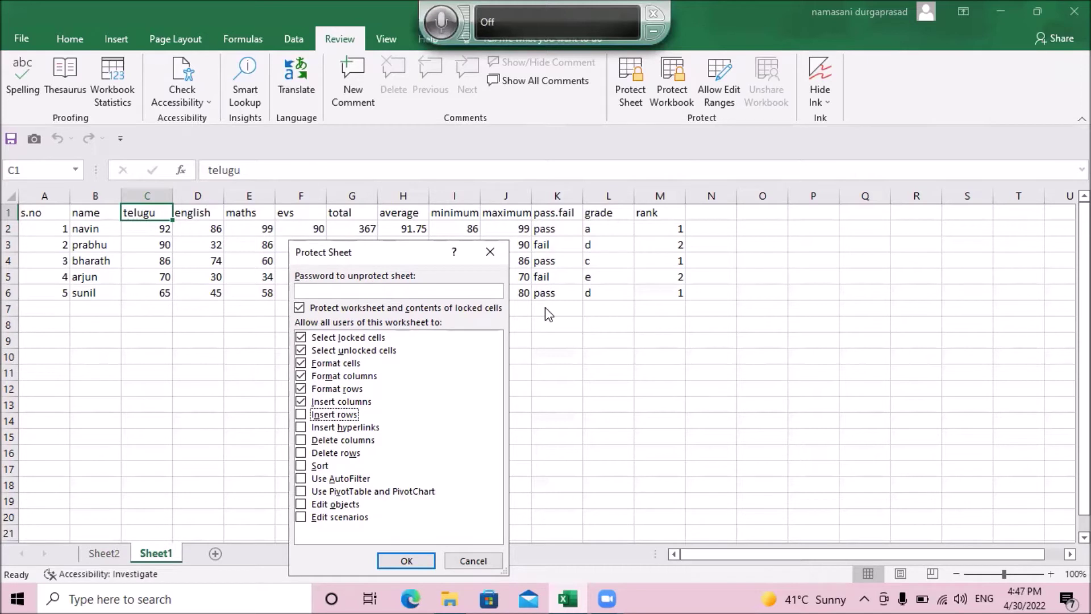
pyautogui.press('space')
pyautogui.press('Down')
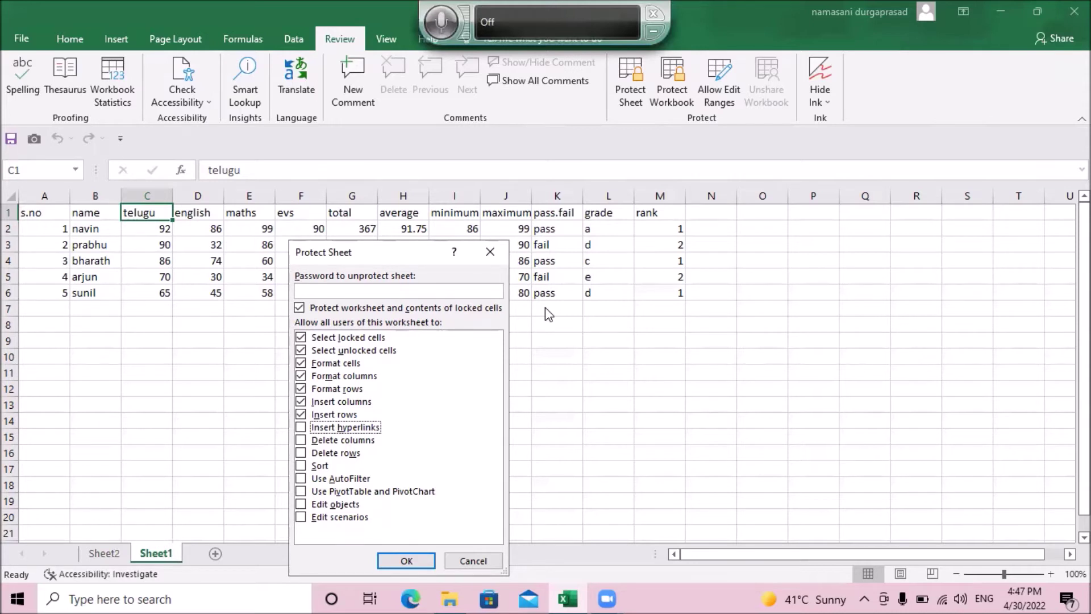
pyautogui.press('space')
pyautogui.press('Down')
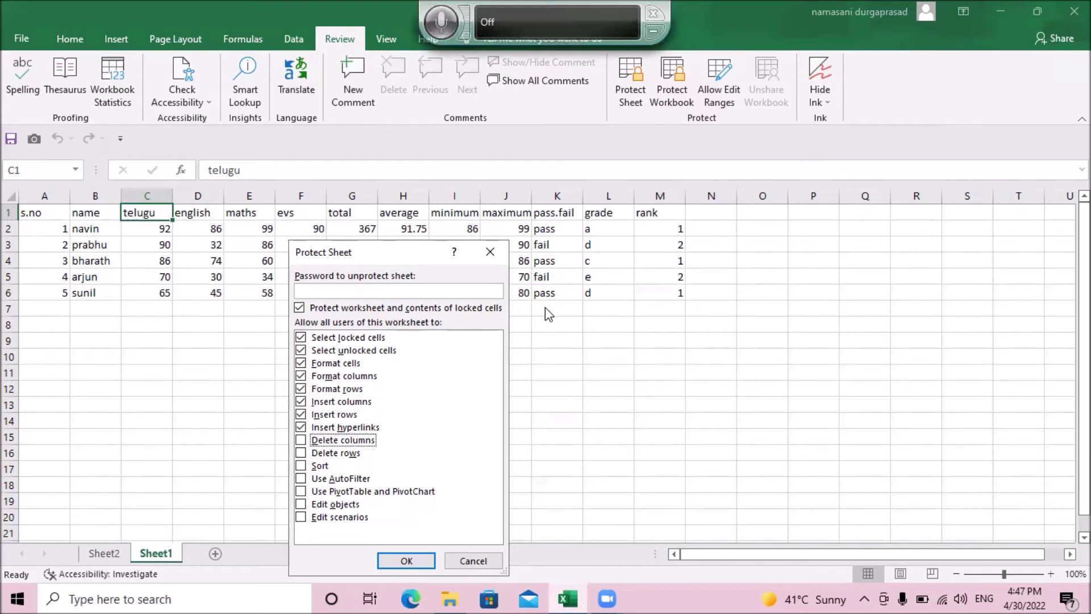
# Step: Tick the Delete columns, Delete rows and Sort permissions
pyautogui.press('space')
pyautogui.press('Tab')
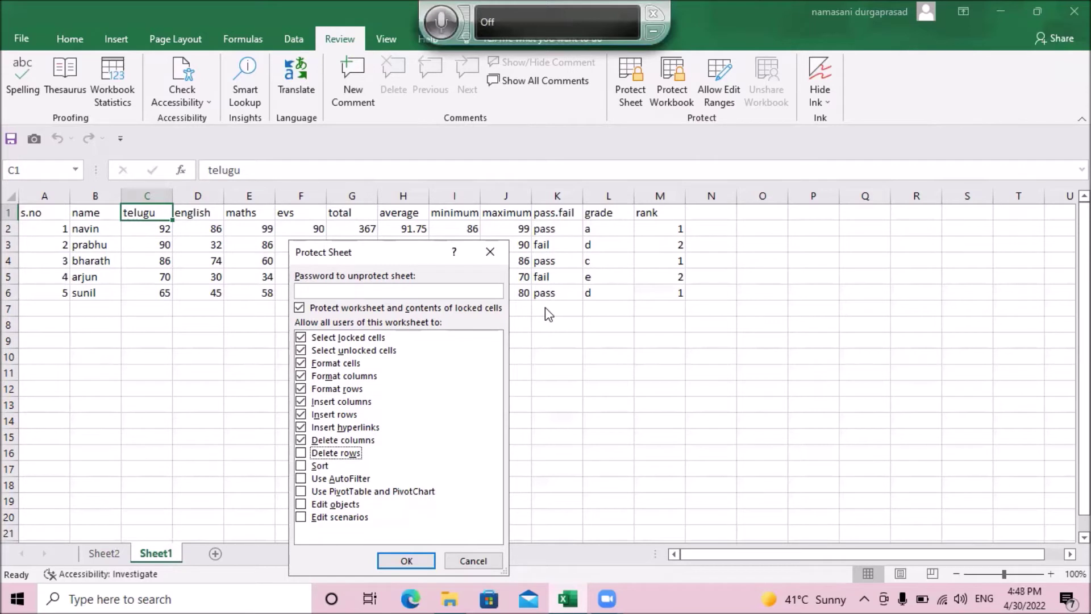
pyautogui.press('space')
pyautogui.press('Tab')
pyautogui.press('space')
pyautogui.press('Down')
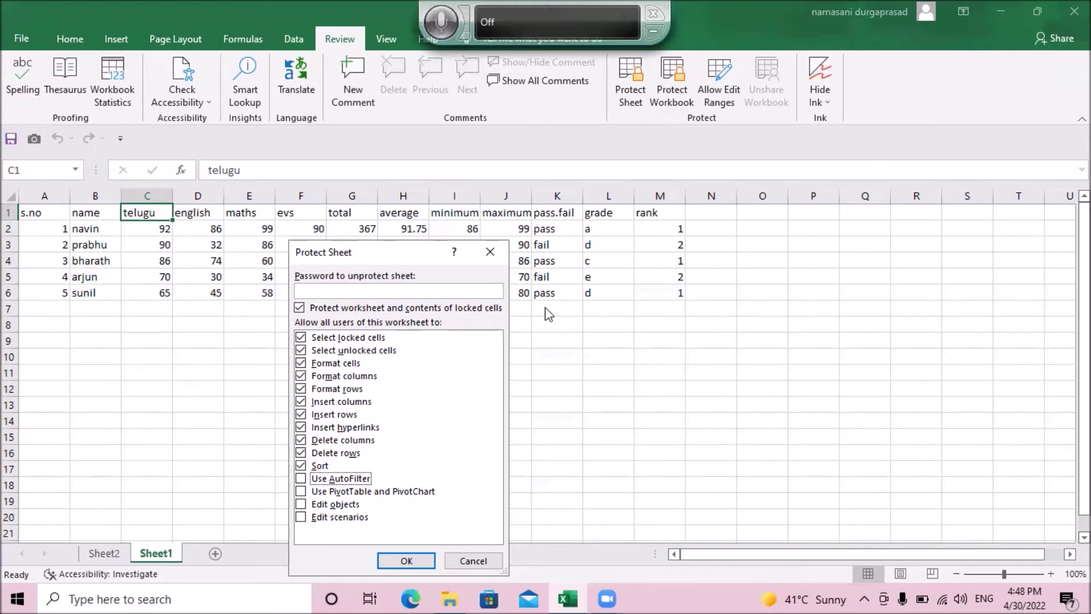
# Step: Allow AutoFilter, PivotTable and PivotChart, Edit objects and Edit scenarios so every permission is ticked
pyautogui.press('Down')
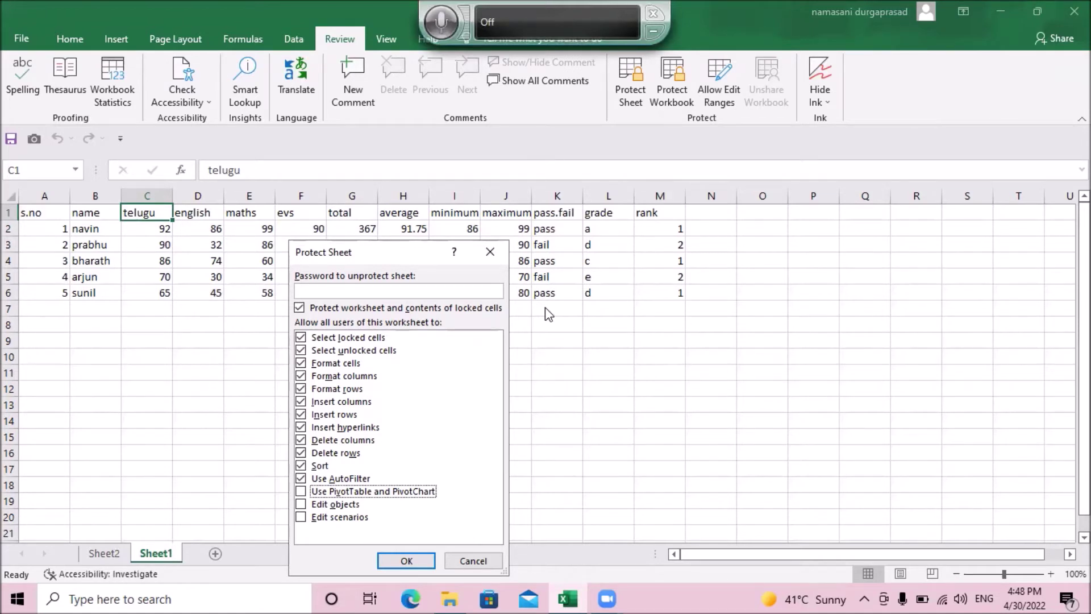
pyautogui.press('Down')
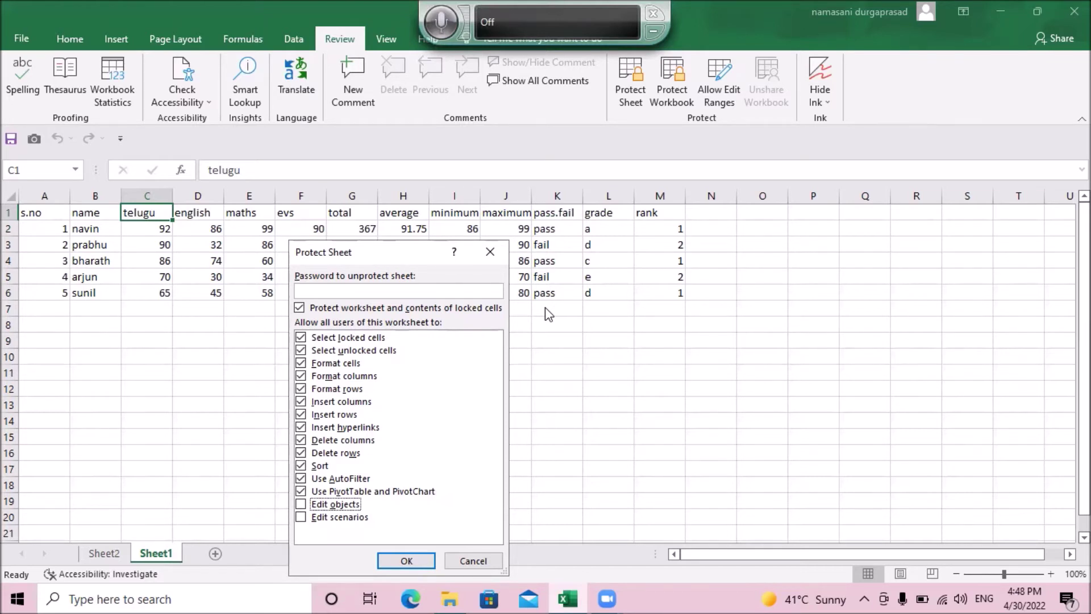
pyautogui.press('space')
pyautogui.press('Tab')
pyautogui.press('Tab')
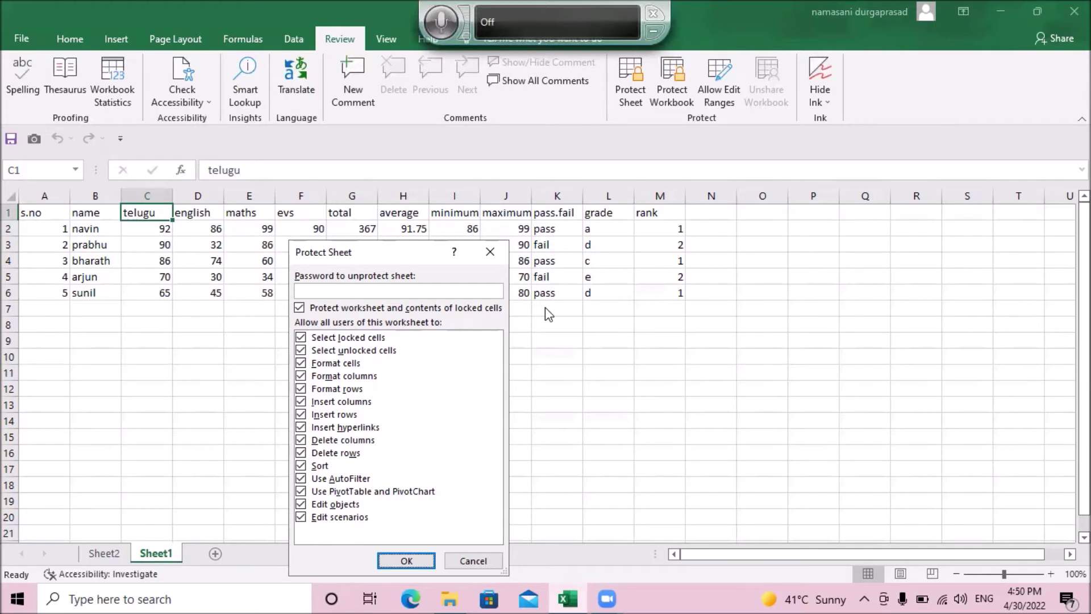
pyautogui.press('Tab')
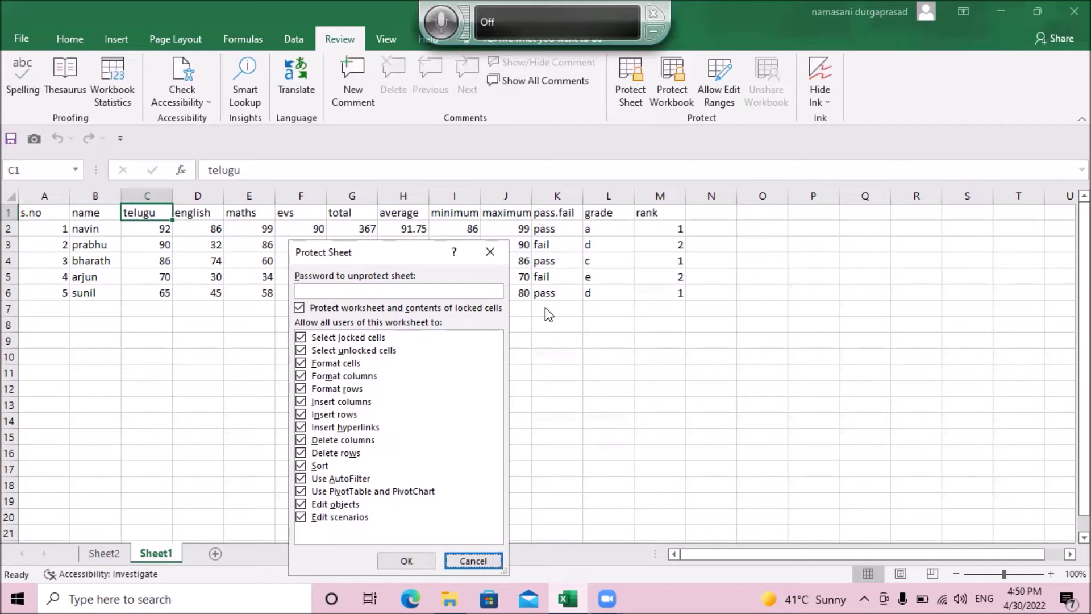
pyautogui.press('Tab')
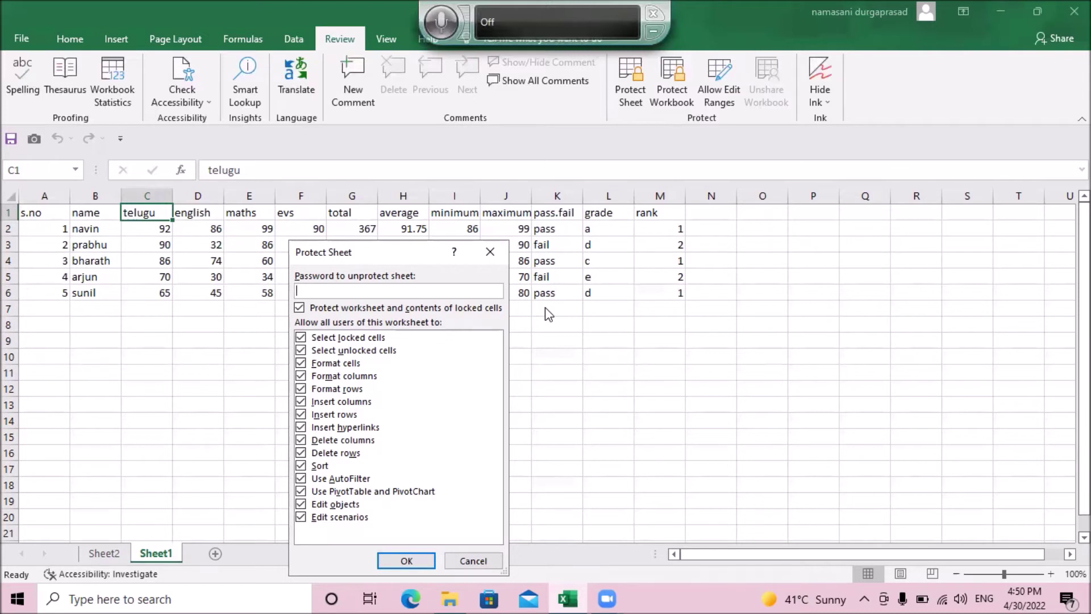
# Step: Type the sheet protection password and submit it to reach Confirm Password
pyautogui.write('1234')
pyautogui.press('Tab')
pyautogui.hotkey('shift', 'Tab')
pyautogui.hotkey('shift', 'Tab')
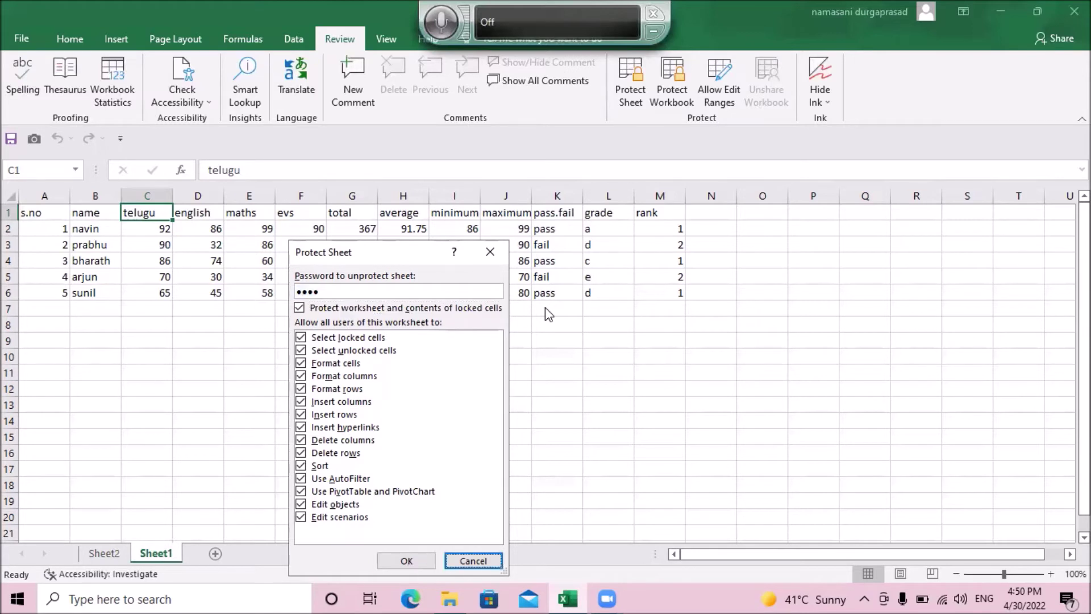
pyautogui.hotkey('shift', 'Tab')
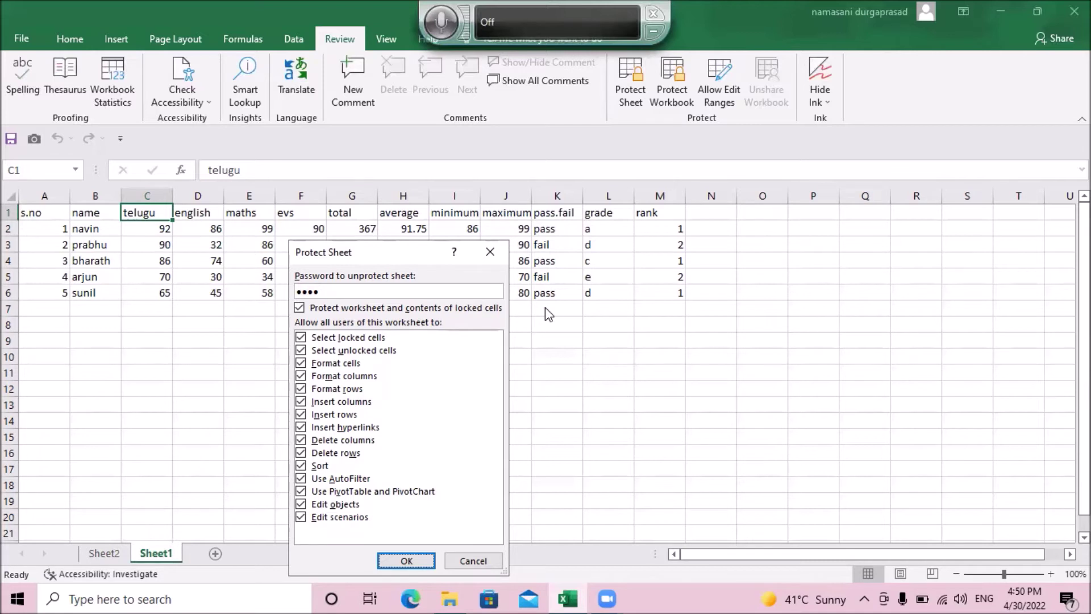
pyautogui.press('Return')
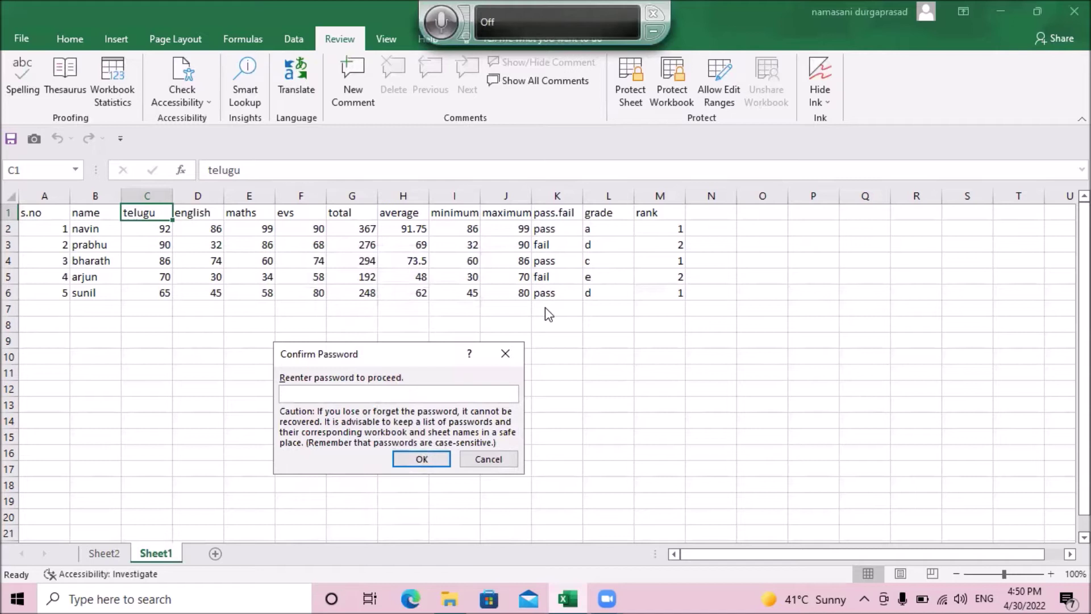
# Step: Re-enter the password in Confirm Password to lock Sheet1
pyautogui.write('1234')
pyautogui.press('Return')
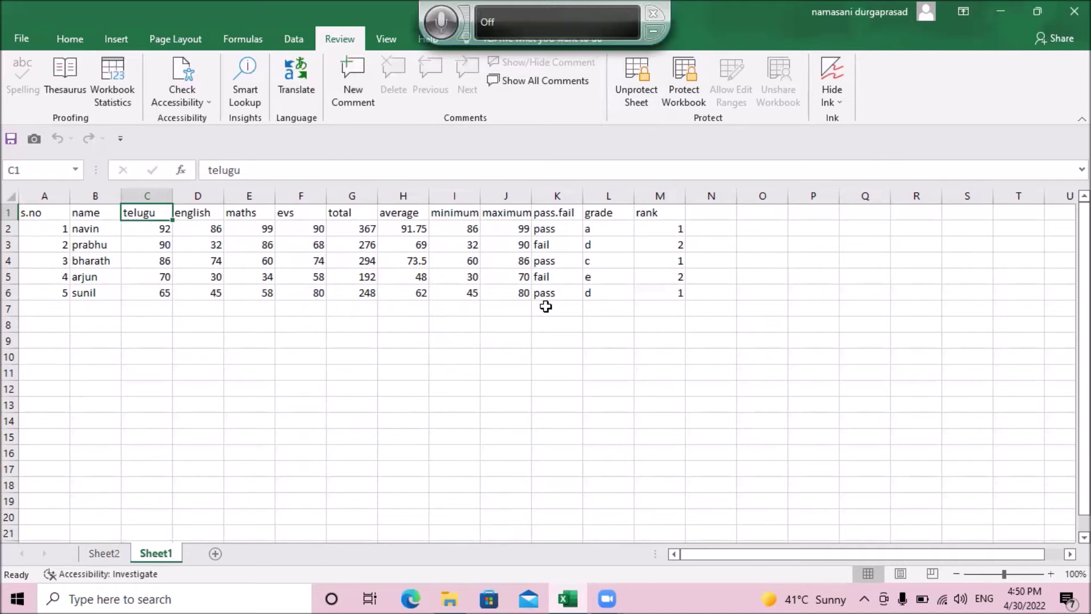
pyautogui.press('Down')
pyautogui.press('Up')
pyautogui.press('Left')
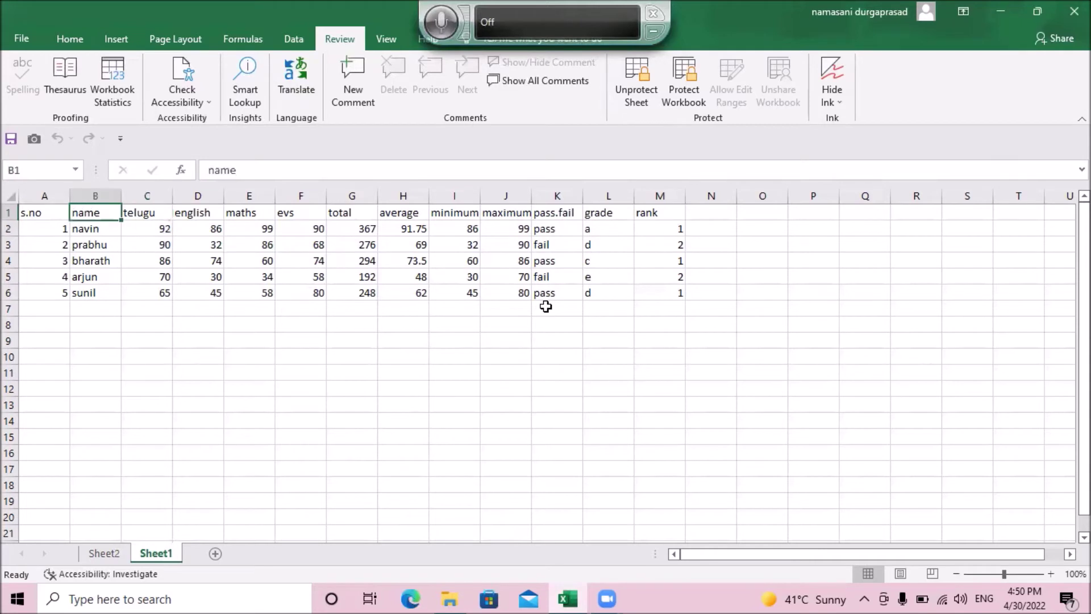
pyautogui.press('Down')
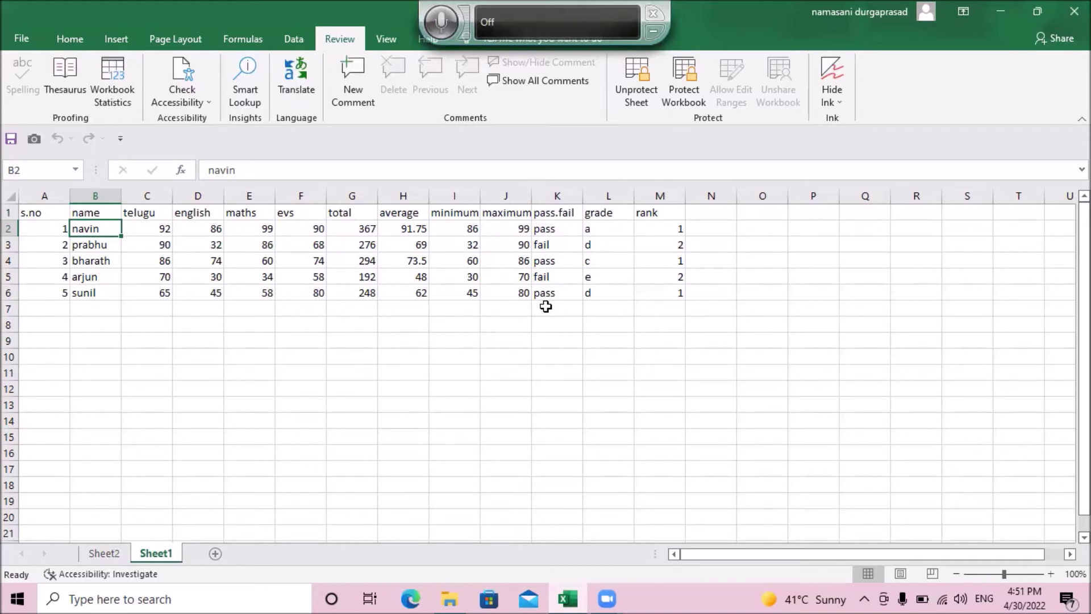
pyautogui.doubleClick(545, 307)
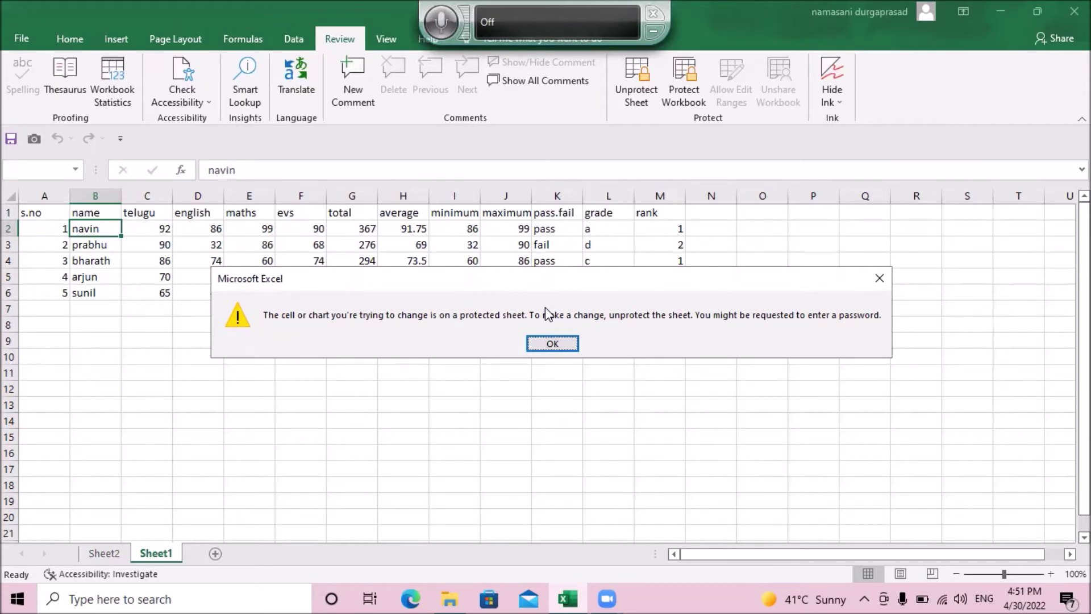
pyautogui.press('Return')
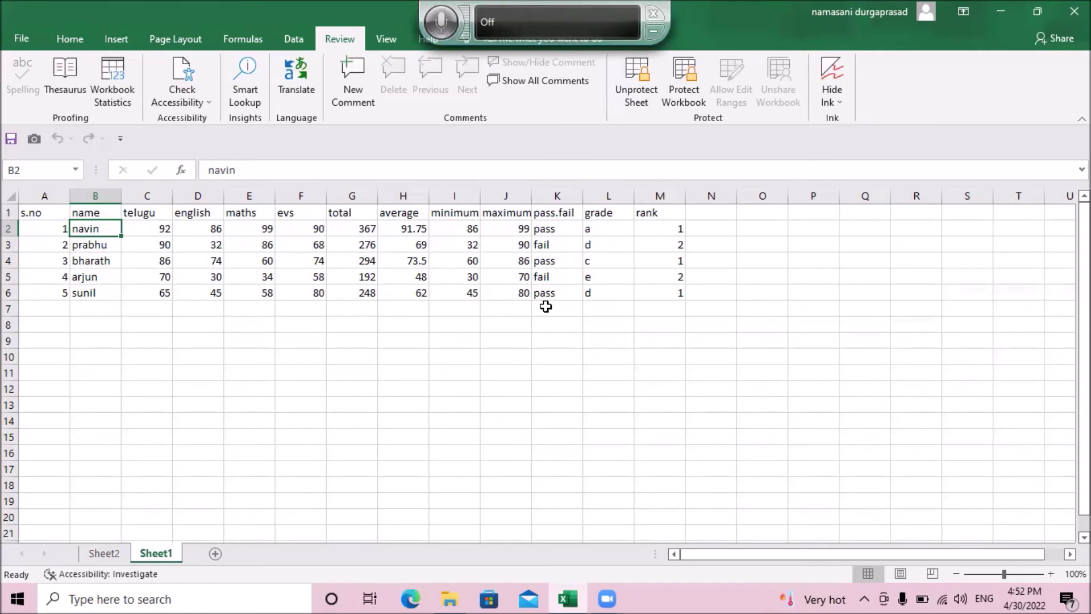
pyautogui.press('Down')
pyautogui.press('Up')
pyautogui.press('alt')
pyautogui.press('r')
pyautogui.press('s')
pyautogui.press('Right')
pyautogui.press('Right')
pyautogui.press('Right')
pyautogui.press('Right')
pyautogui.press('Right')
pyautogui.press('Right')
pyautogui.press('Right')
pyautogui.press('Right')
pyautogui.press('Right')
pyautogui.press('Right')
pyautogui.press('Right')
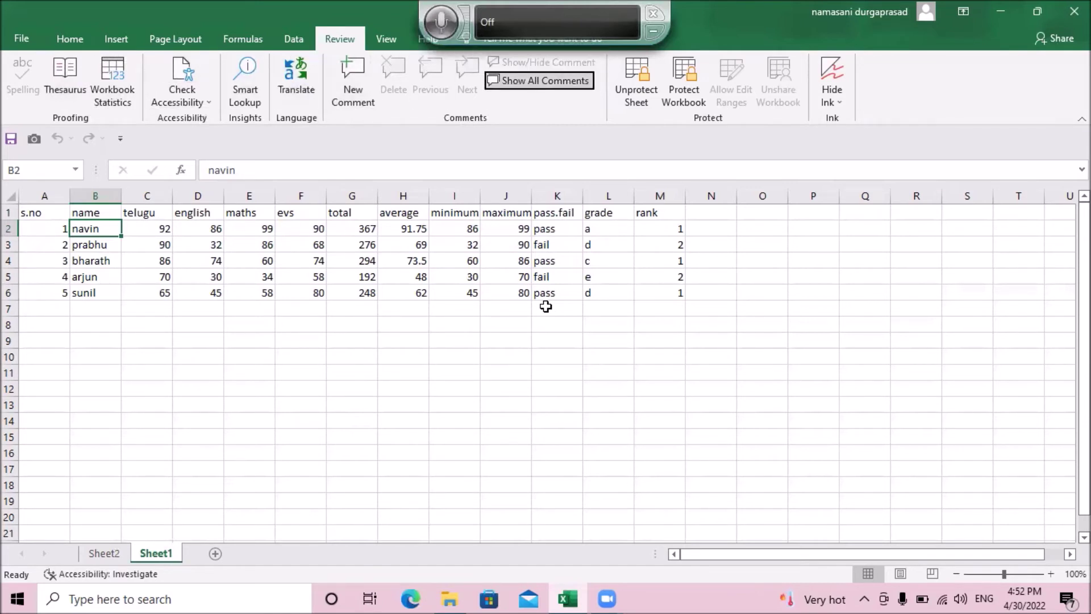
pyautogui.press('Right')
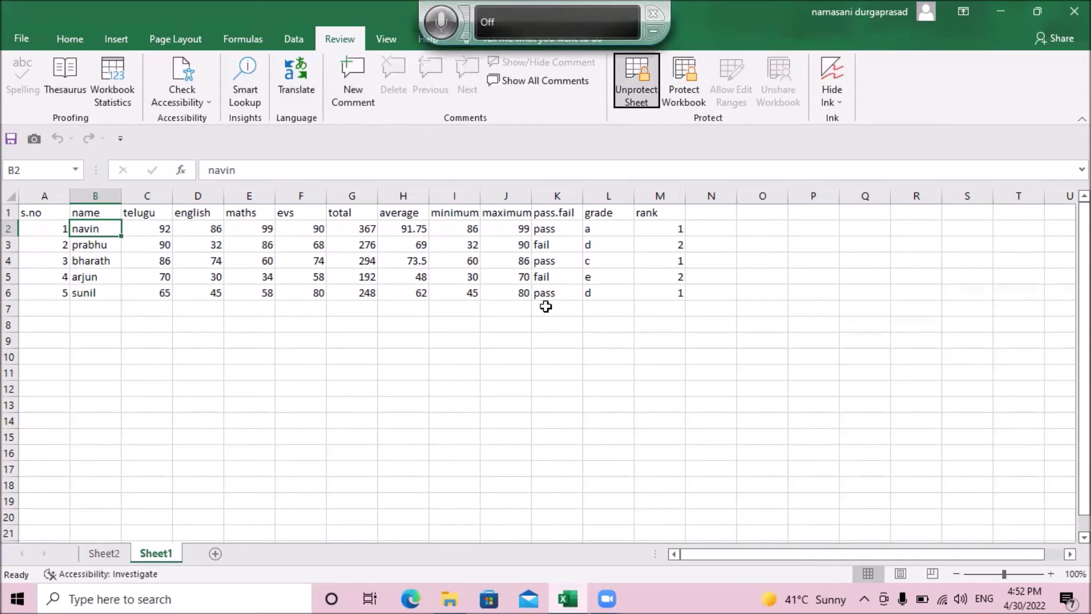
# Step: Unprotect Sheet1 by entering its password in the Unprotect Sheet prompt
pyautogui.press('Return')
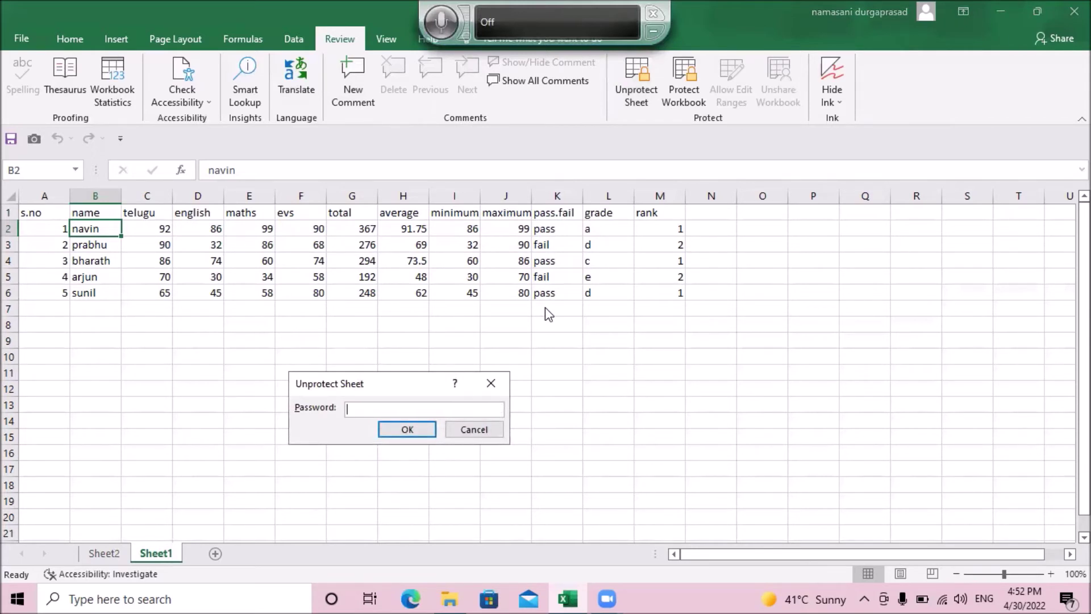
pyautogui.write('1234')
pyautogui.press('Tab')
pyautogui.press('Return')
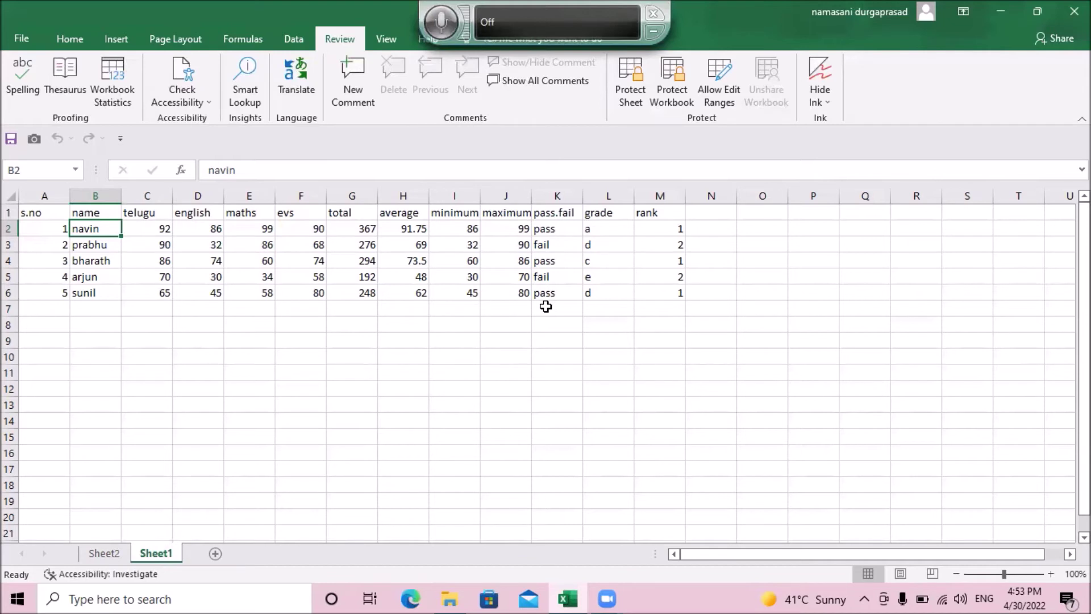
# Step: Open the Protect Workbook settings from the Review tab
pyautogui.press('alt')
pyautogui.press('r')
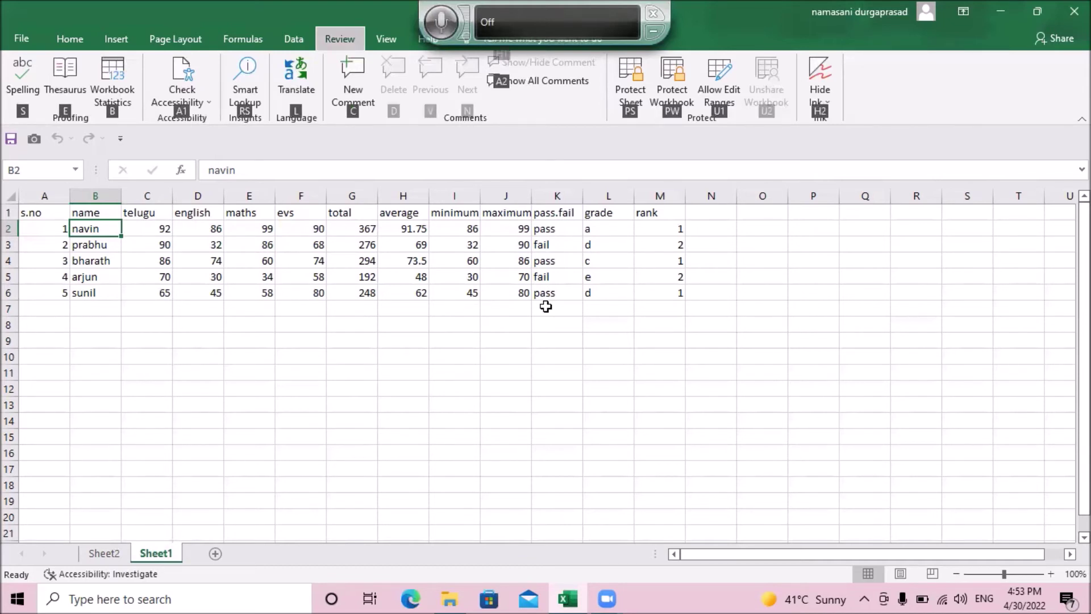
pyautogui.press('s')
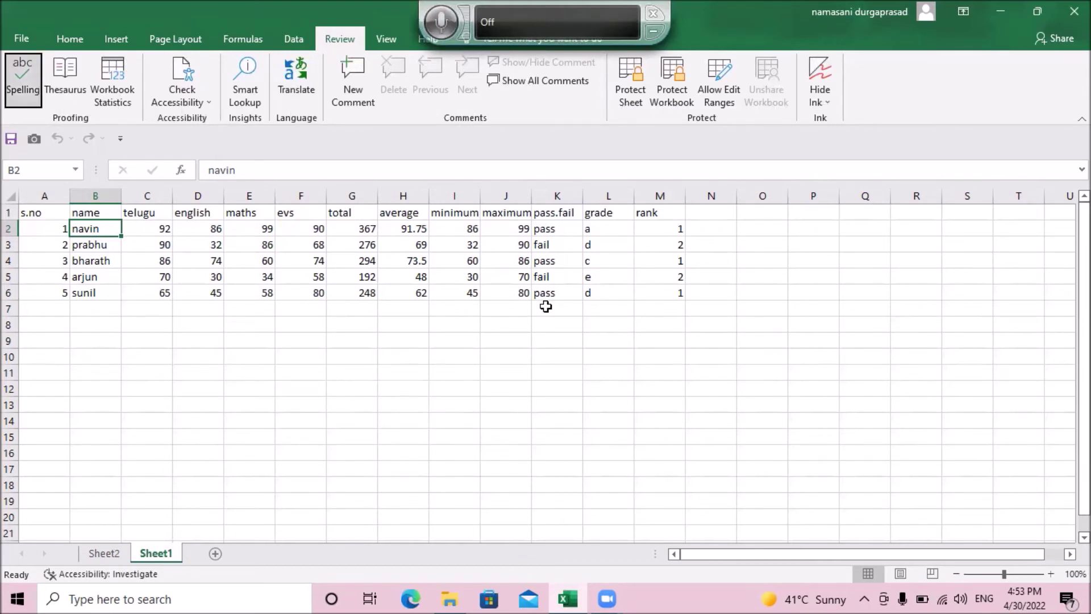
pyautogui.press('Right')
pyautogui.press('Right')
pyautogui.press('Right')
pyautogui.press('Right')
pyautogui.press('Right')
pyautogui.press('Right')
pyautogui.press('Right')
pyautogui.press('Right')
pyautogui.press('Right')
pyautogui.press('Right')
pyautogui.press('Right')
pyautogui.press('Right')
pyautogui.press('Right')
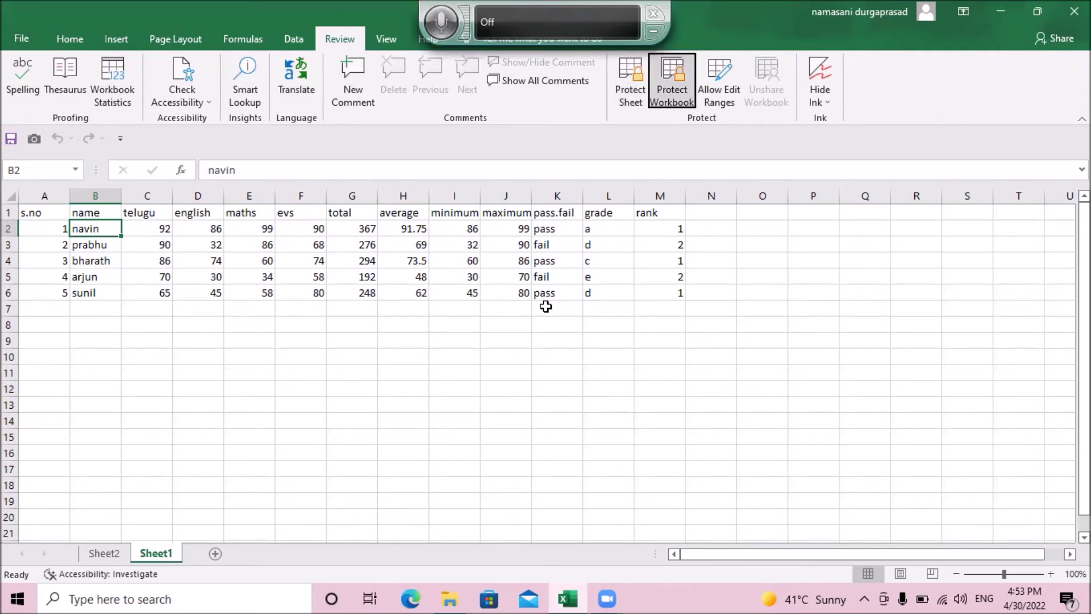
pyautogui.press('Return')
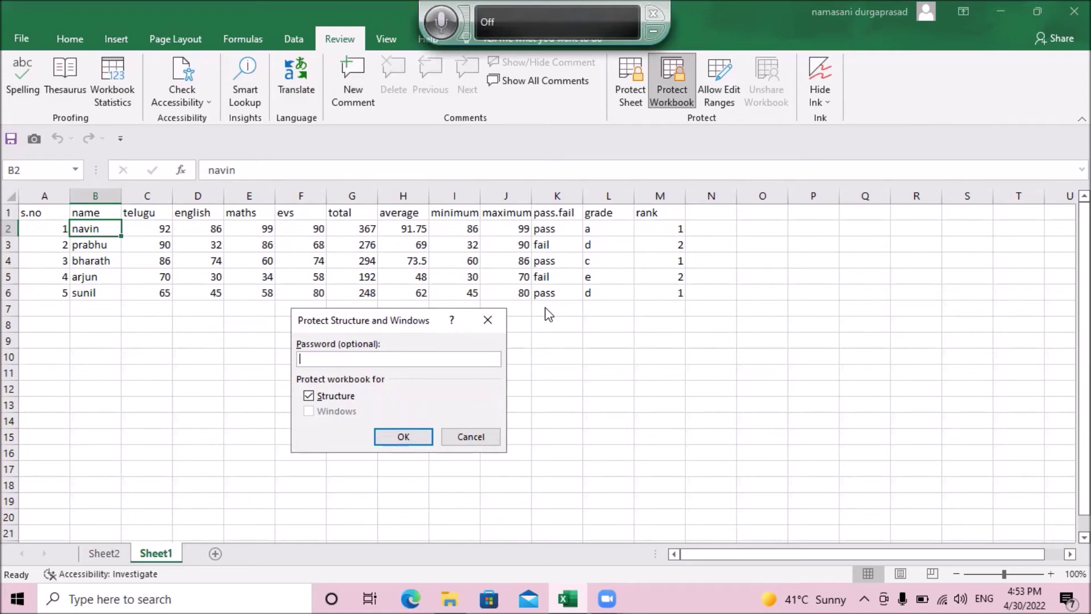
# Step: Enter the workbook password with Structure checked and confirm it a second time
pyautogui.write('1234')
pyautogui.press('Tab')
pyautogui.press('Tab')
pyautogui.press('Return')
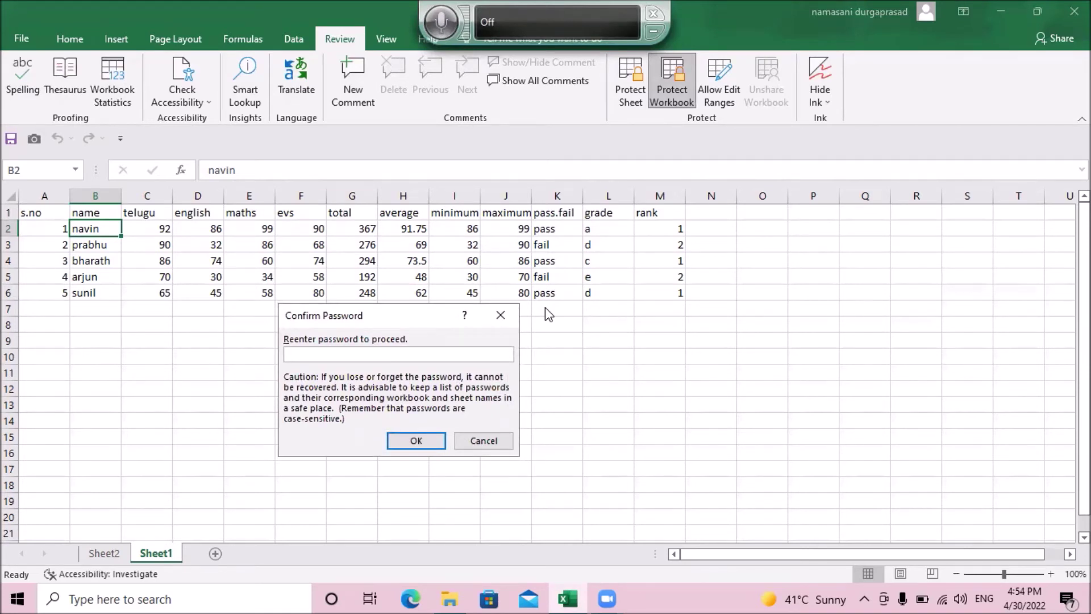
pyautogui.write('1234')
pyautogui.press('Tab')
pyautogui.press('Return')
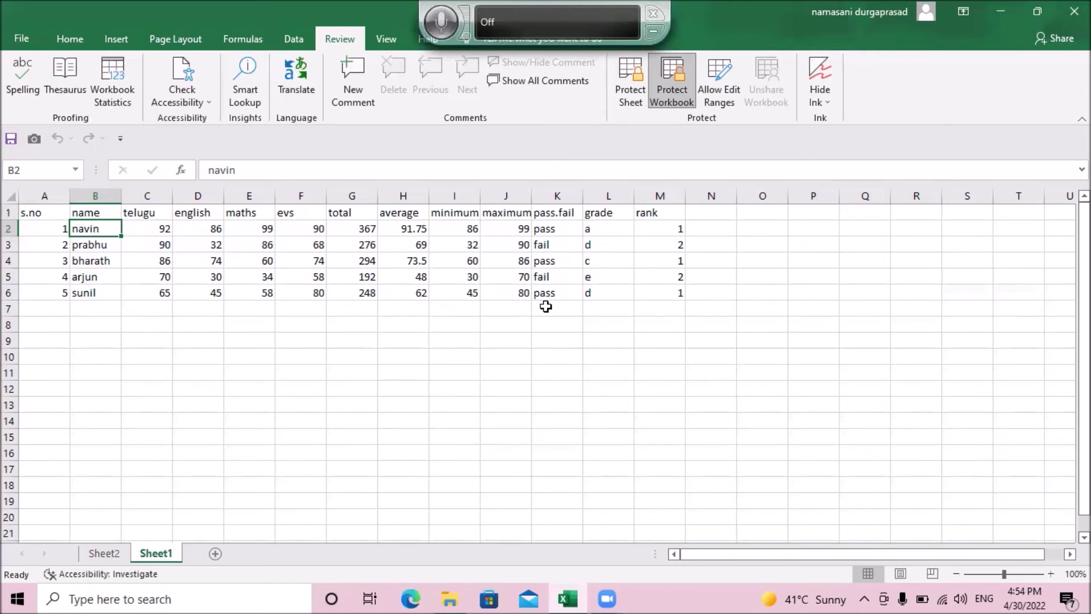
# Step: Activate the Review tab's Protect Workbook command to bring up the Unprotect Workbook prompt
pyautogui.press('Down')
pyautogui.press('Up')
pyautogui.press('alt')
pyautogui.press('r')
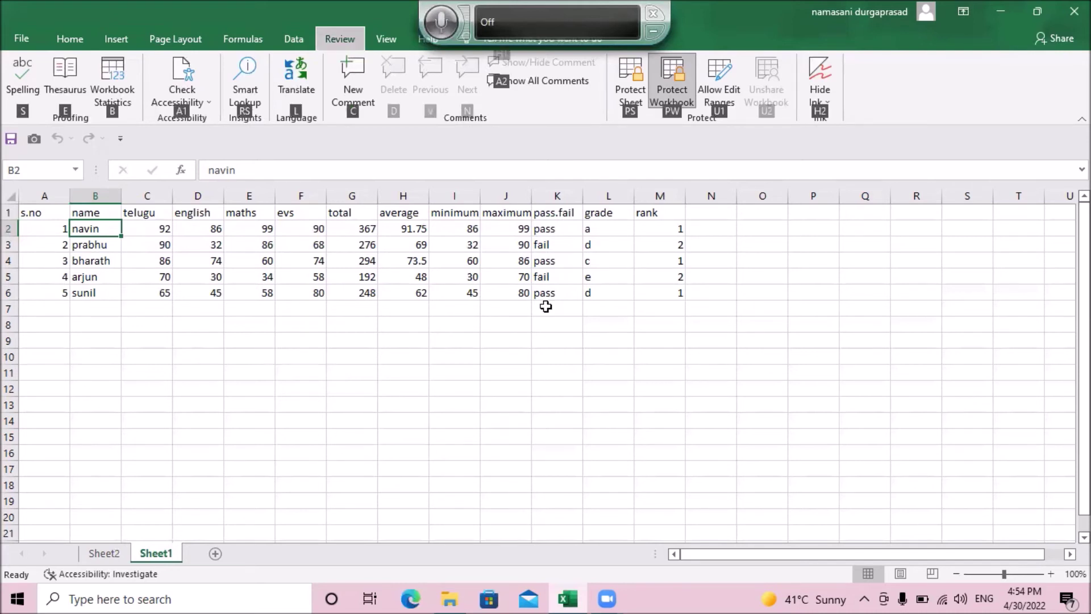
pyautogui.press('s')
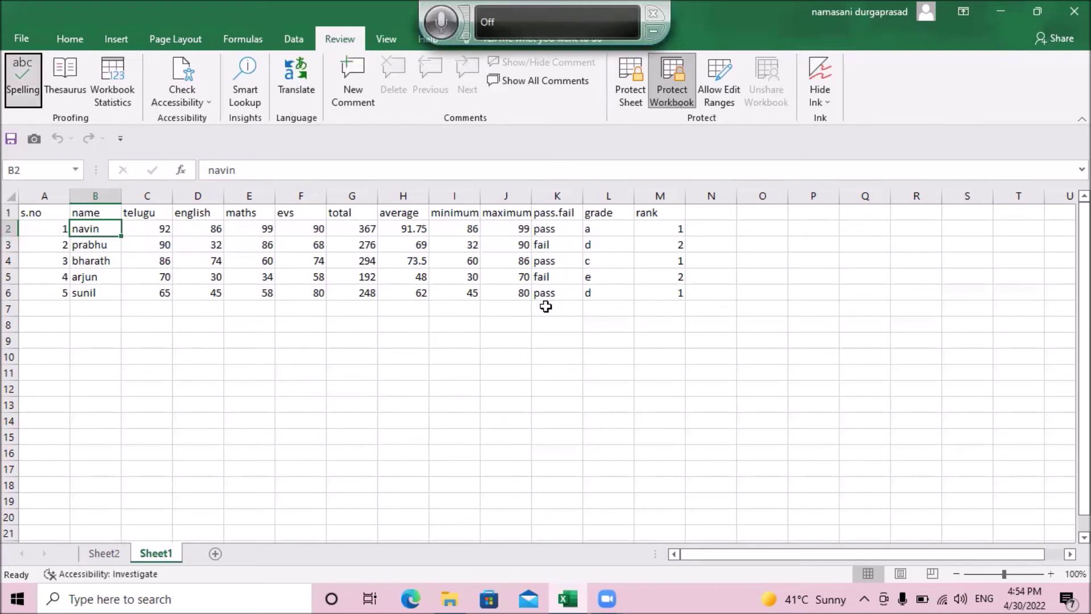
pyautogui.press('Right')
pyautogui.press('Right')
pyautogui.press('Right')
pyautogui.press('Right')
pyautogui.press('Right')
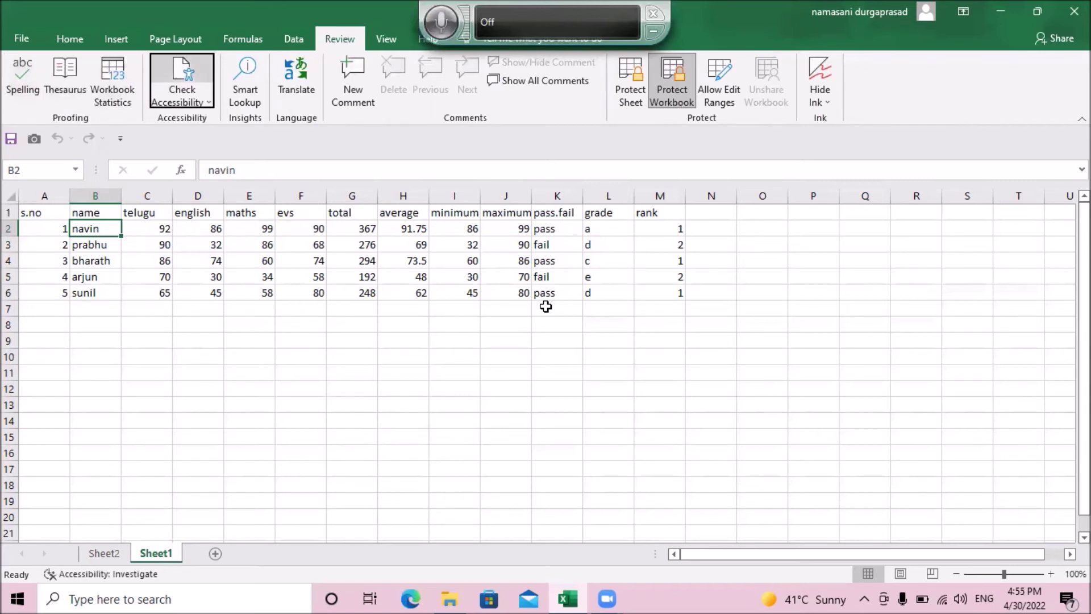
pyautogui.press('Right')
pyautogui.press('Right')
pyautogui.press('Right')
pyautogui.press('Right')
pyautogui.press('Right')
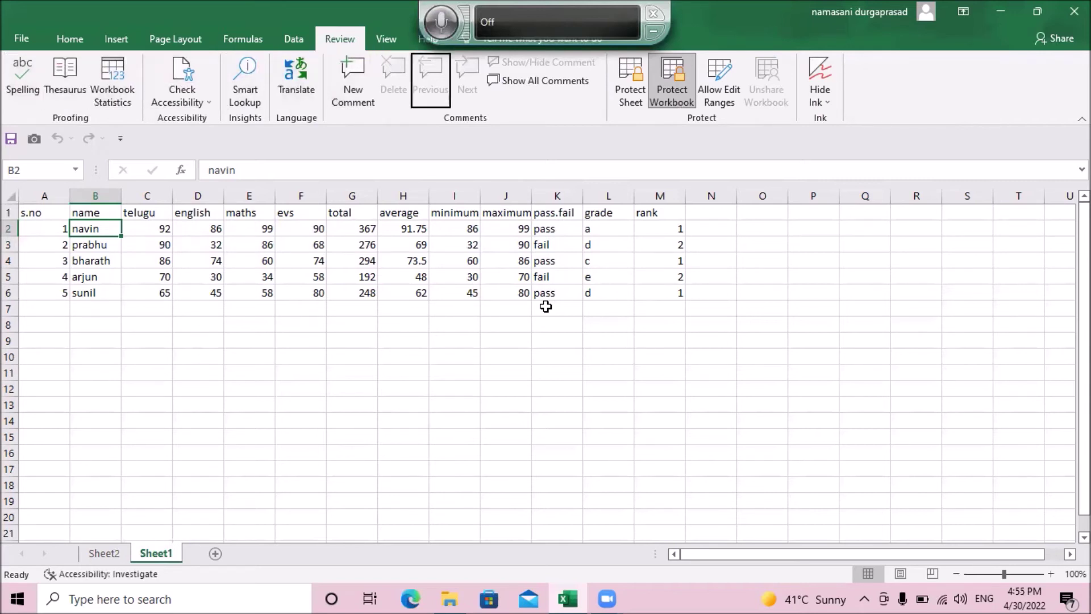
pyautogui.press('Right')
pyautogui.press('Right')
pyautogui.press('Right')
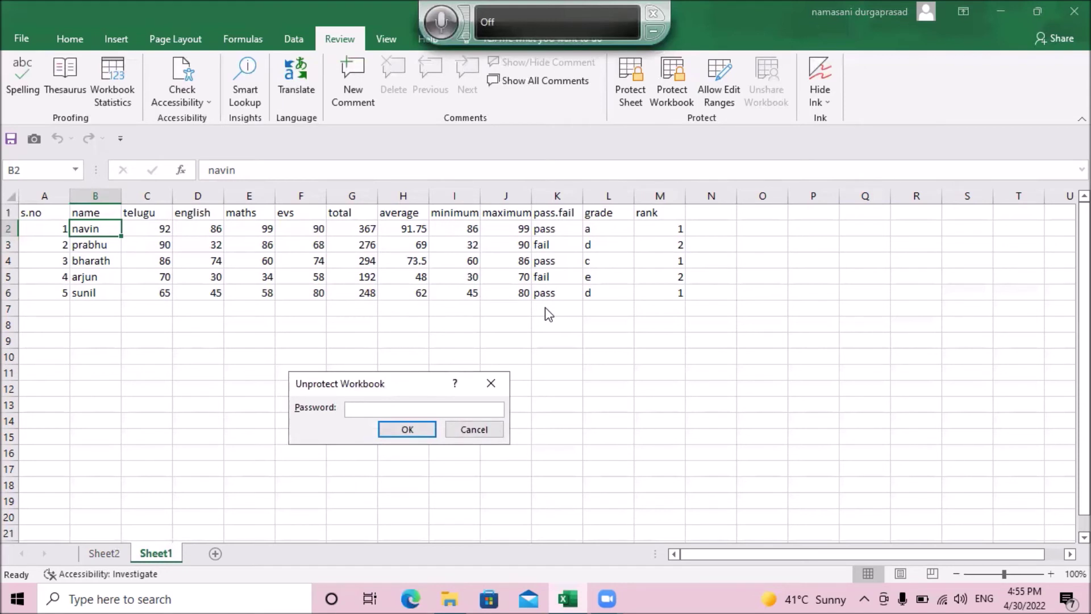
pyautogui.write('1234')
pyautogui.press('Return')
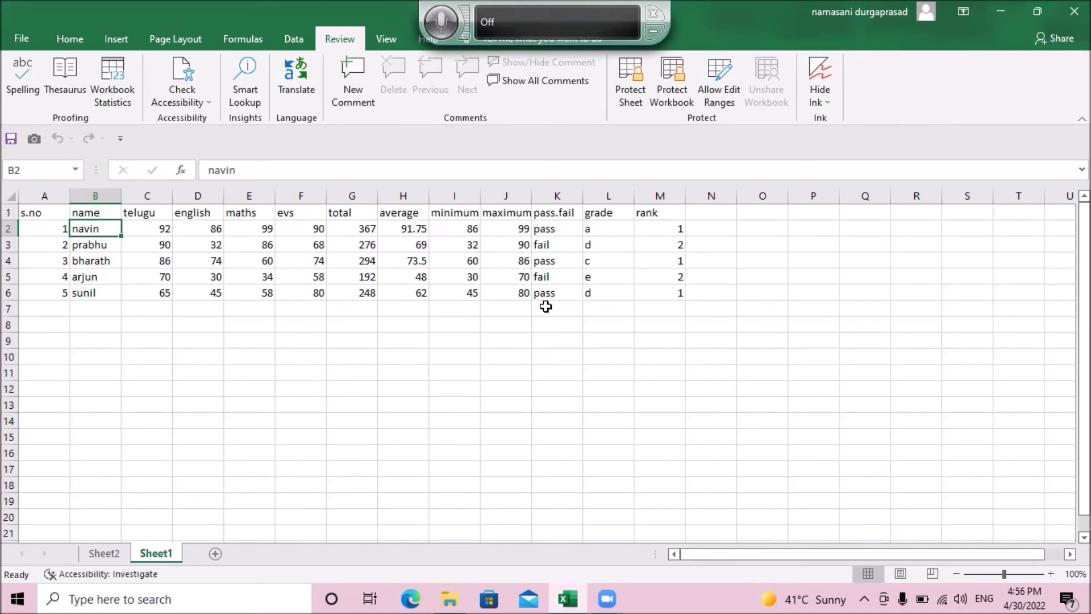
# Step: Select the marks table A1:M6 and toggle the Quick Analysis options on and off
pyautogui.press('Down')
pyautogui.press('Up')
pyautogui.press('Up')
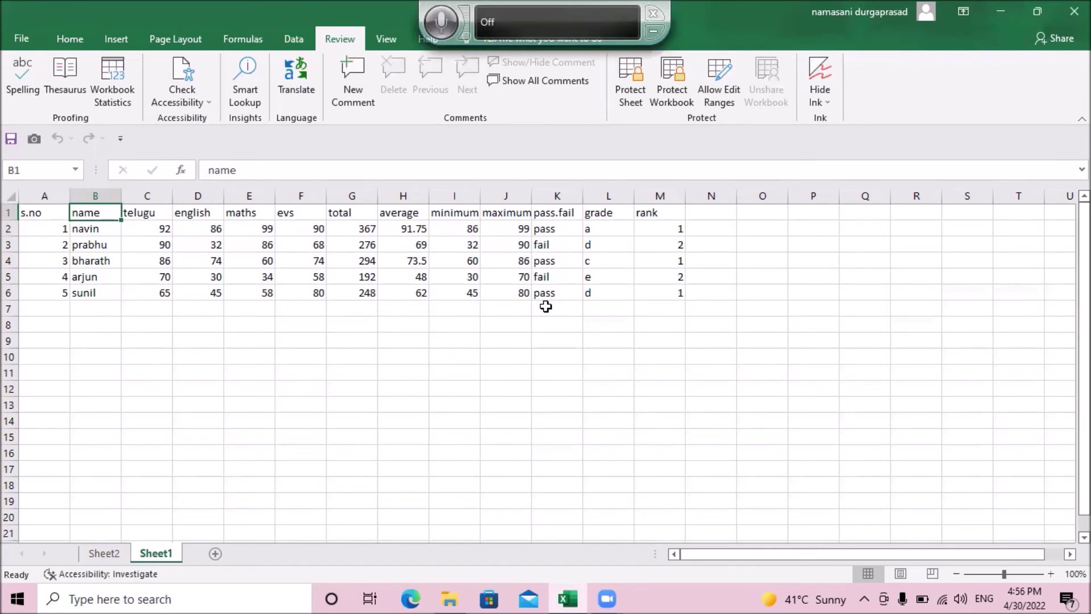
pyautogui.hotkey('ctrl', 'a')
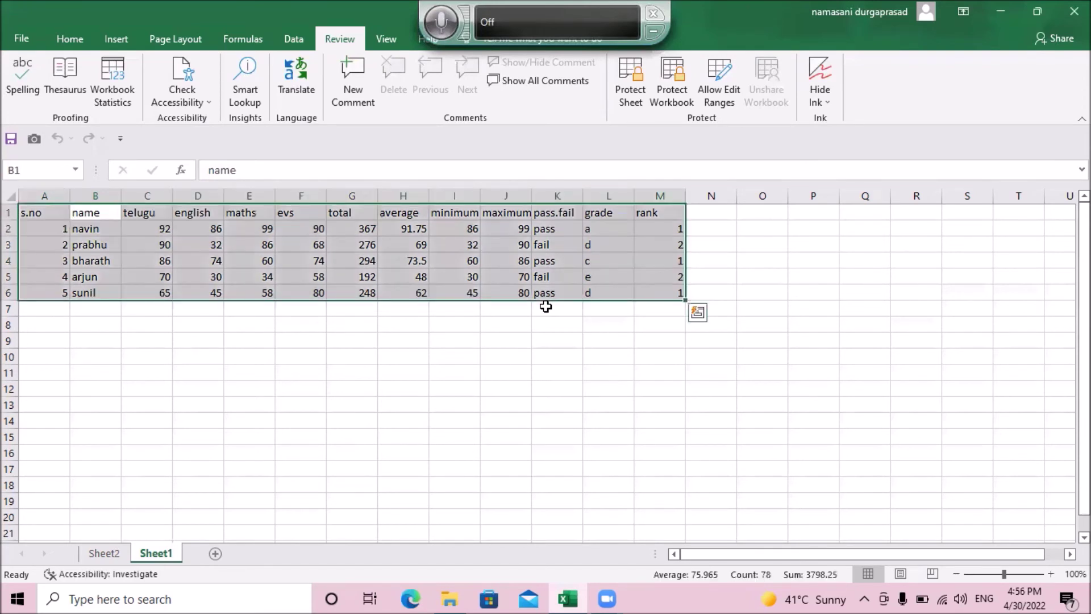
pyautogui.hotkey('ctrl', 'q')
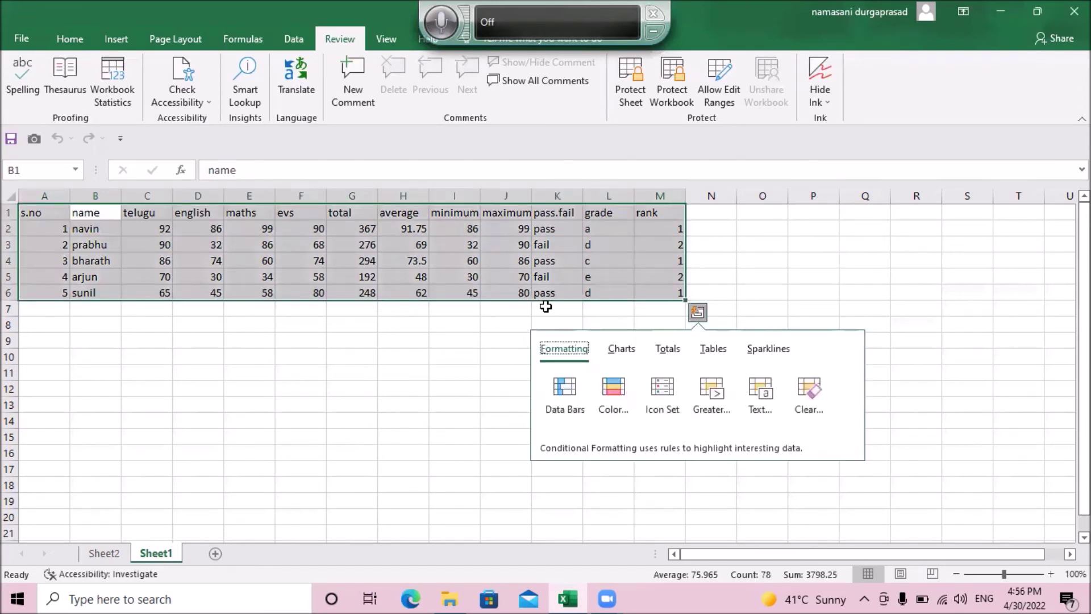
pyautogui.press('Escape')
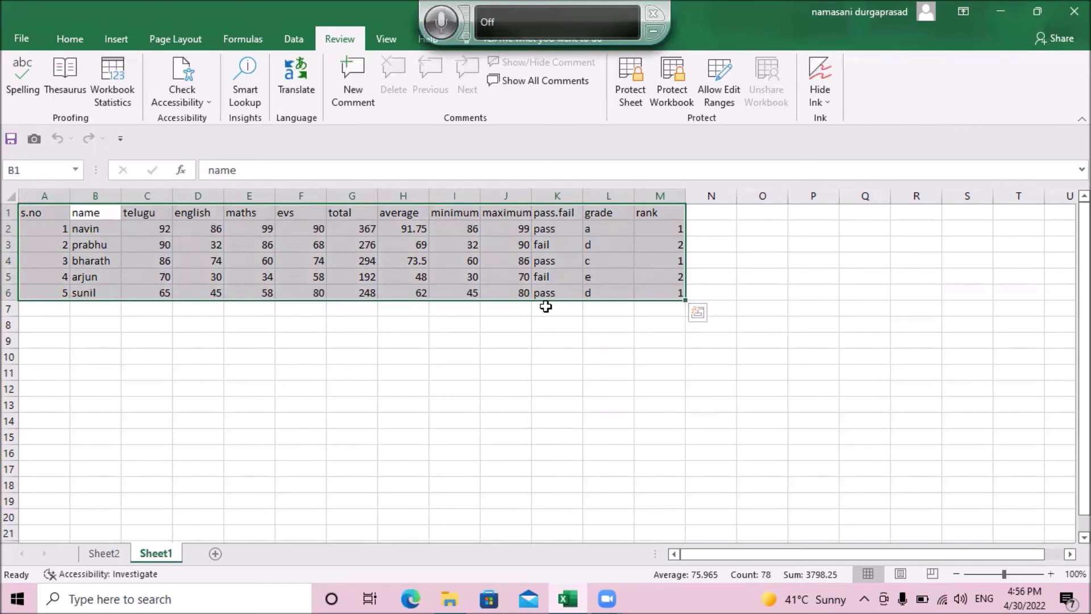
pyautogui.hotkey('ctrl', 'q')
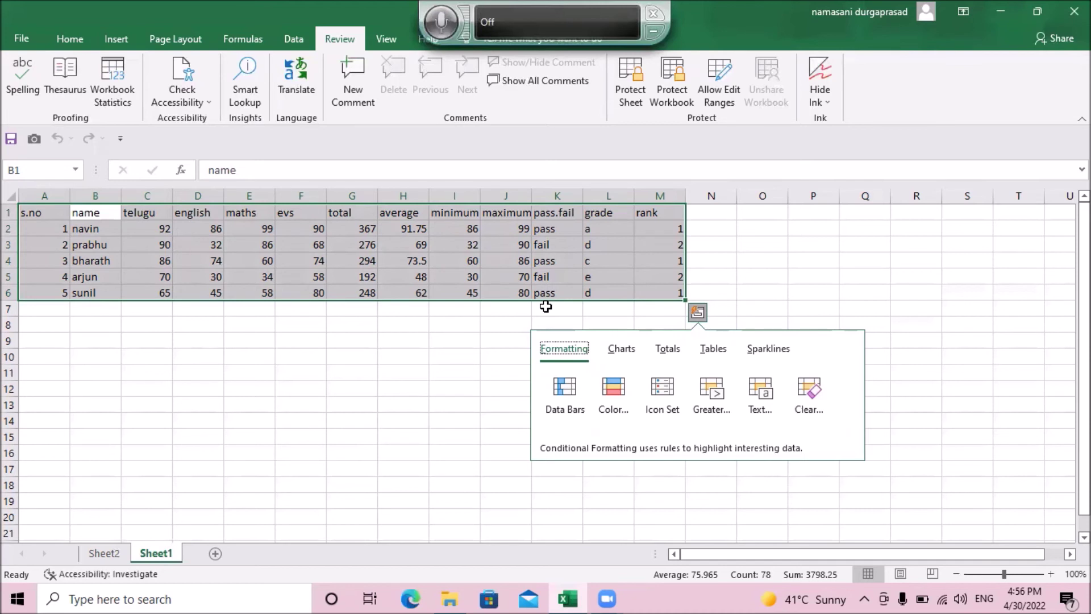
pyautogui.press('Escape')
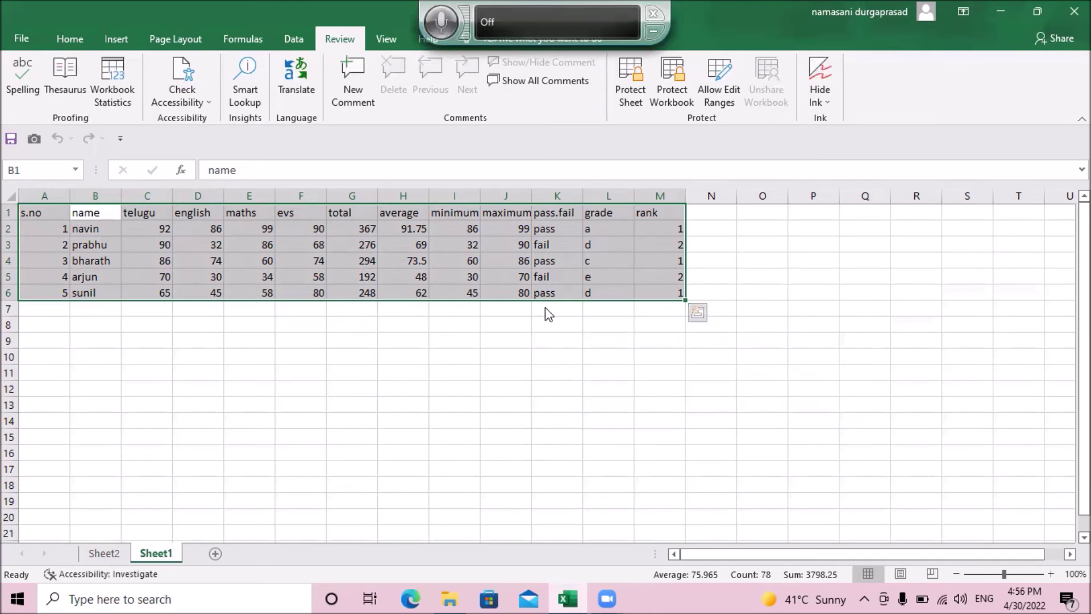
pyautogui.hotkey('ctrl', 'q')
pyautogui.press('Escape')
# Step: Clear the selection, move to the telugu header in C1, and open the File backstage
pyautogui.press('Down')
pyautogui.press('Up')
pyautogui.press('Right')
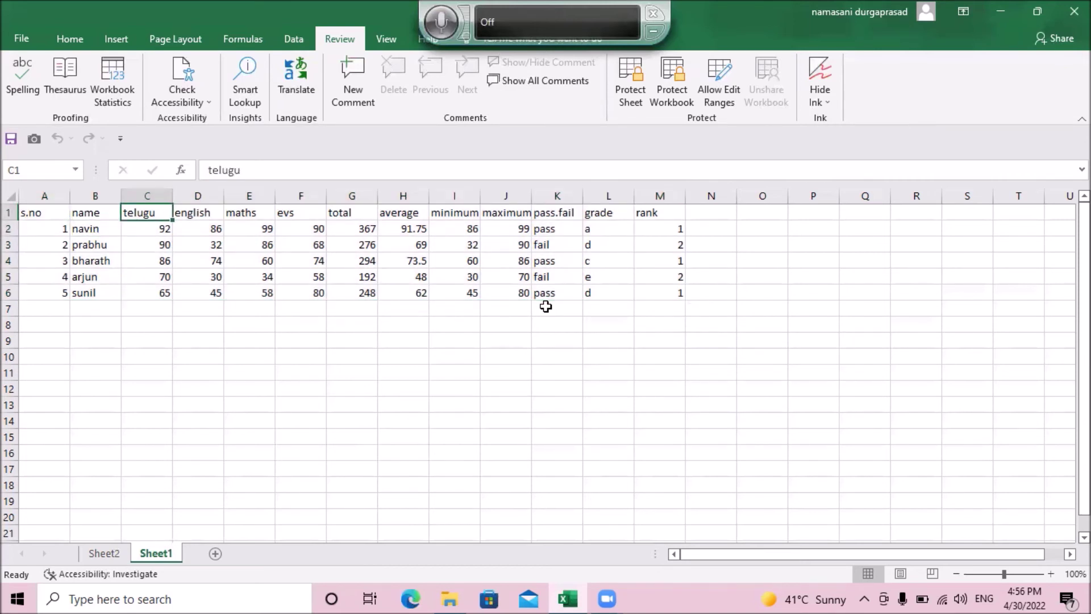
pyautogui.hotkey('alt', 'f')
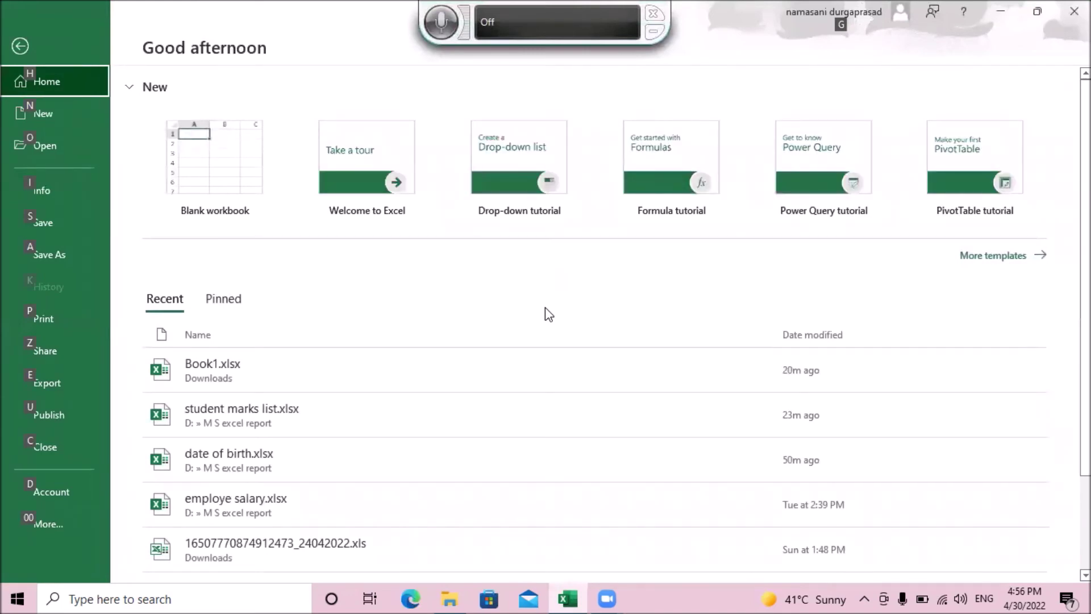
# Step: Browse the New, Open, Info and Save As pages of the File backstage
pyautogui.press('n')
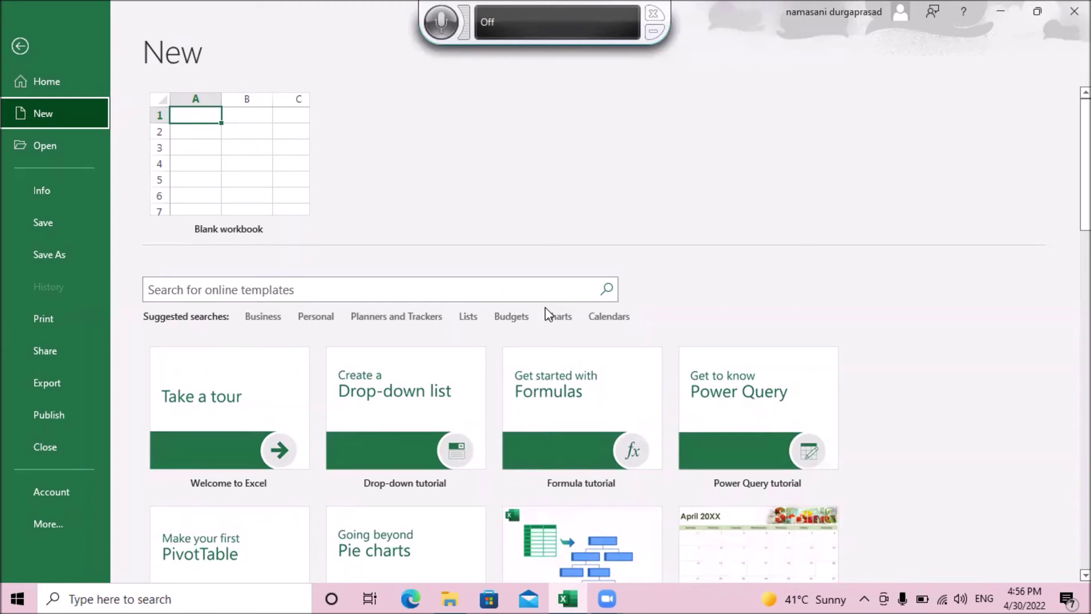
pyautogui.hotkey('ctrl', 'o')
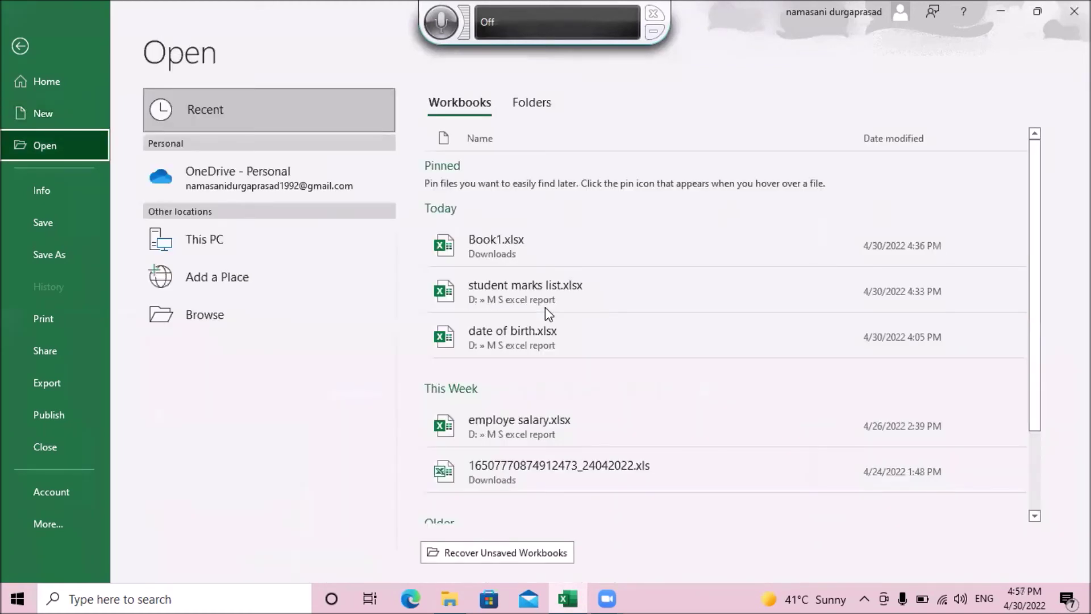
pyautogui.press('Down')
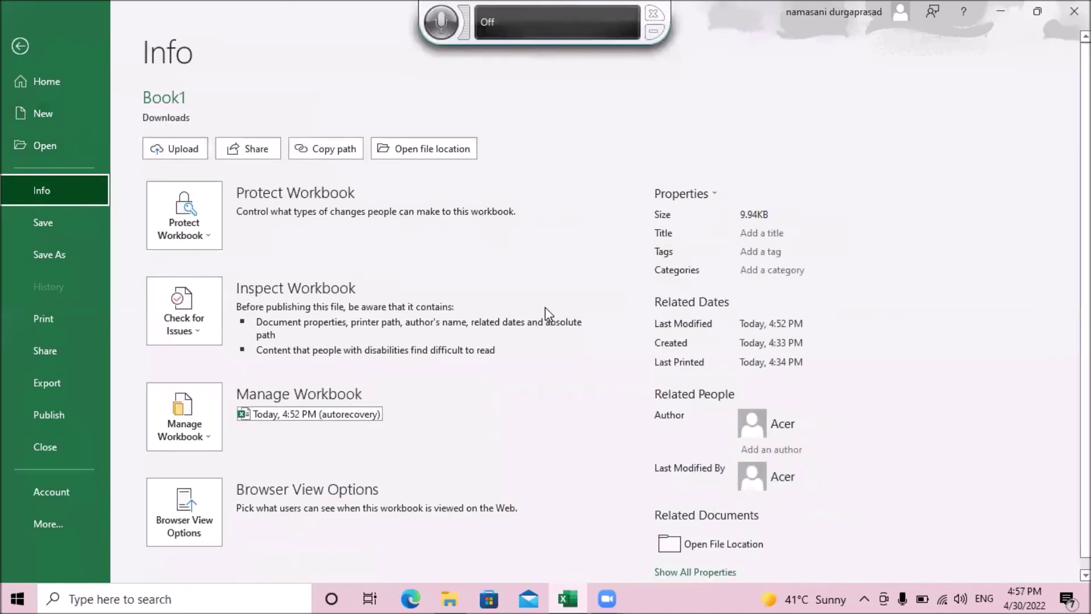
pyautogui.press('Down')
pyautogui.press('Down')
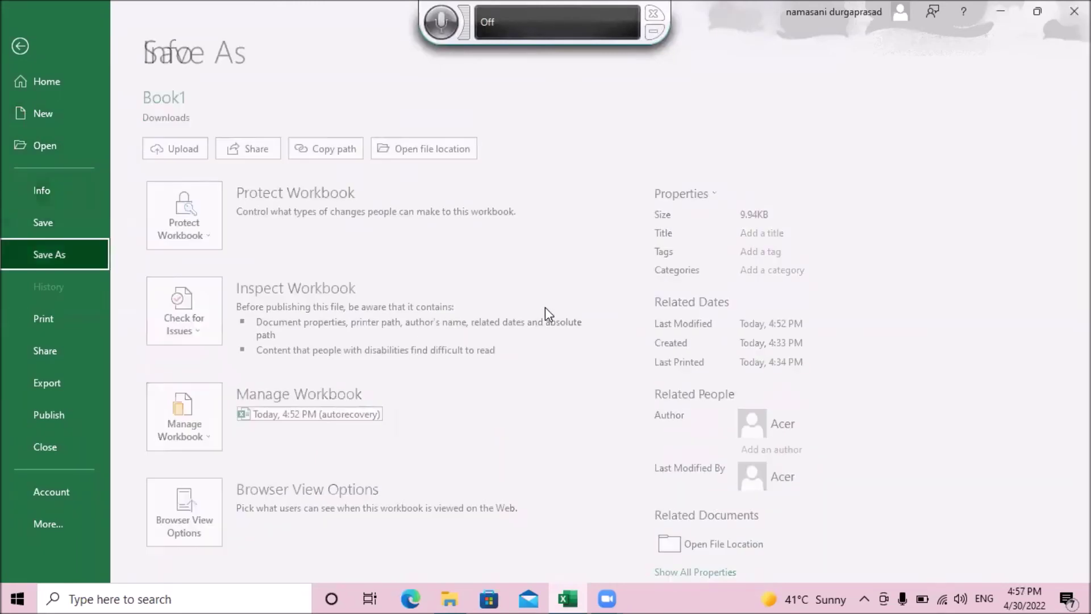
# Step: Continue through the Share, Export and Account pages, then step back up toward Info
pyautogui.press('Down')
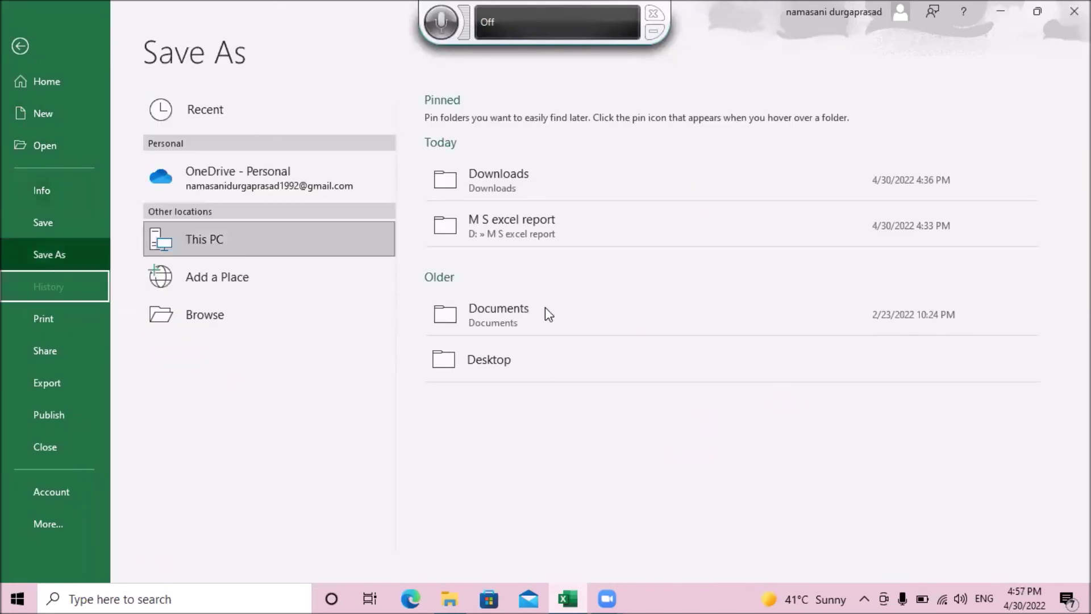
pyautogui.press('Down')
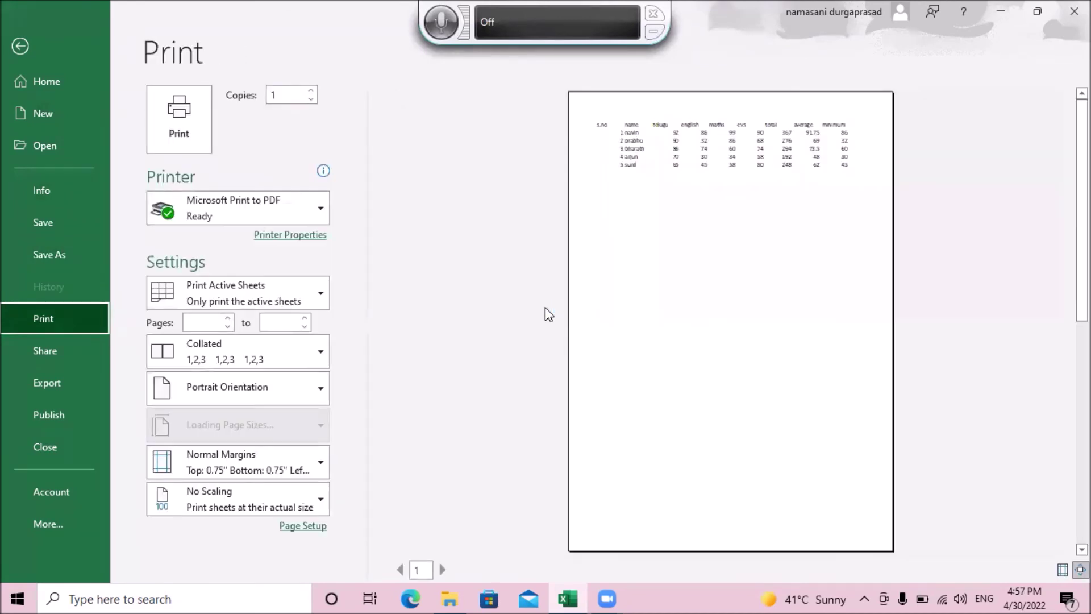
pyautogui.press('Down')
pyautogui.press('Down')
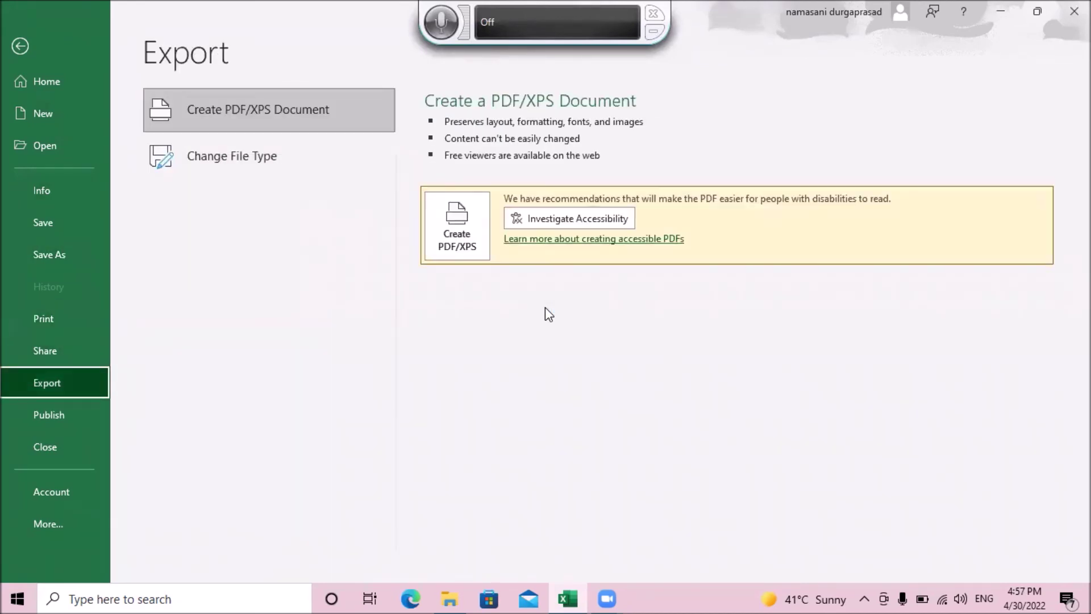
pyautogui.press('Down')
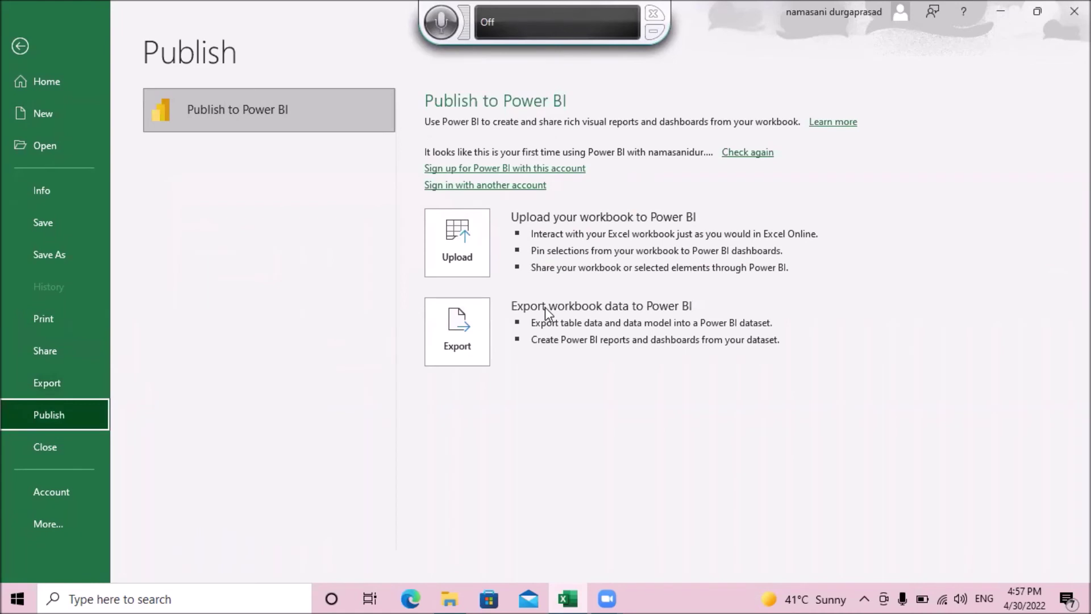
pyautogui.press('Down')
pyautogui.press('Down')
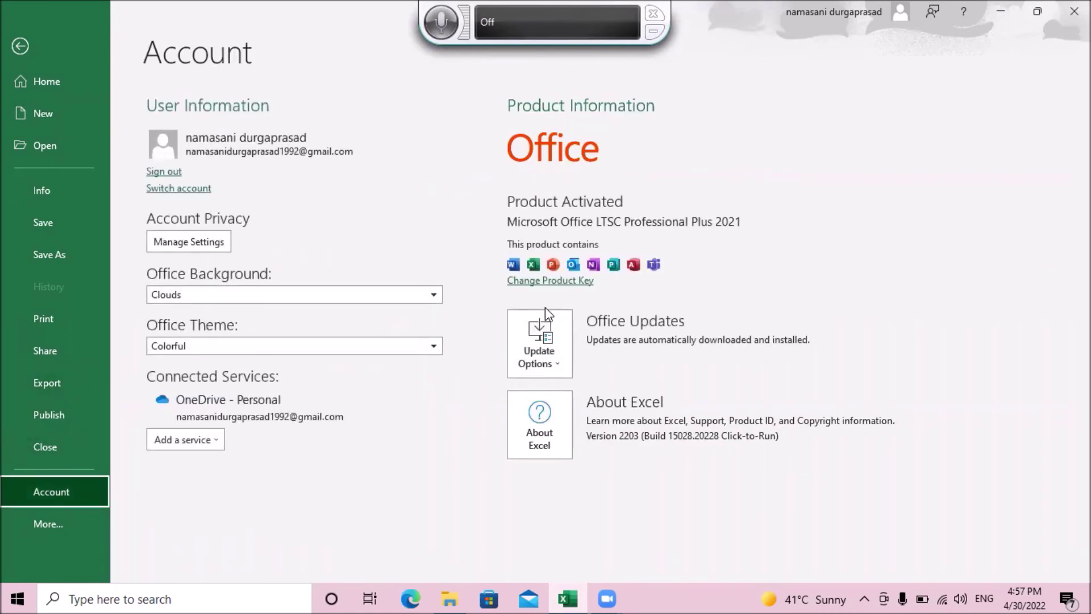
pyautogui.press('Up')
pyautogui.press('Up')
pyautogui.press('Up')
pyautogui.press('Up')
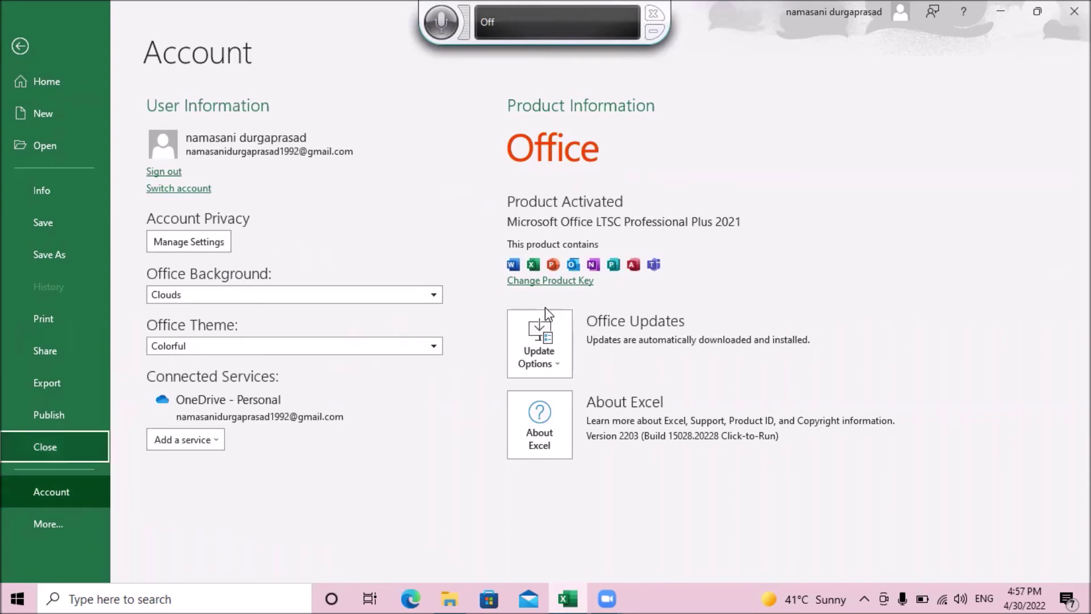
pyautogui.press('Up')
pyautogui.press('Up')
pyautogui.press('Up')
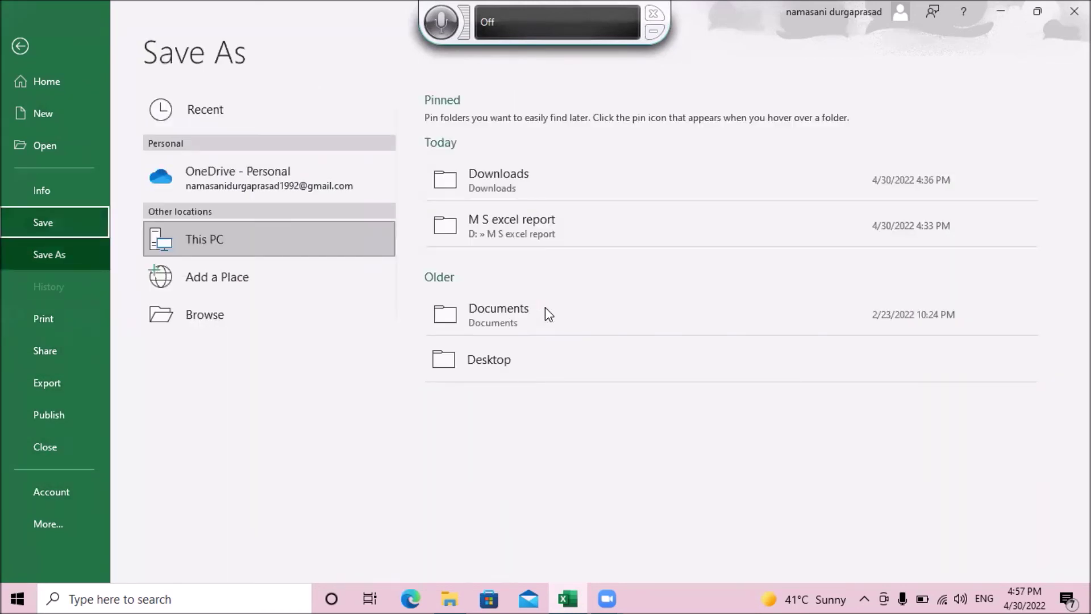
pyautogui.press('Up')
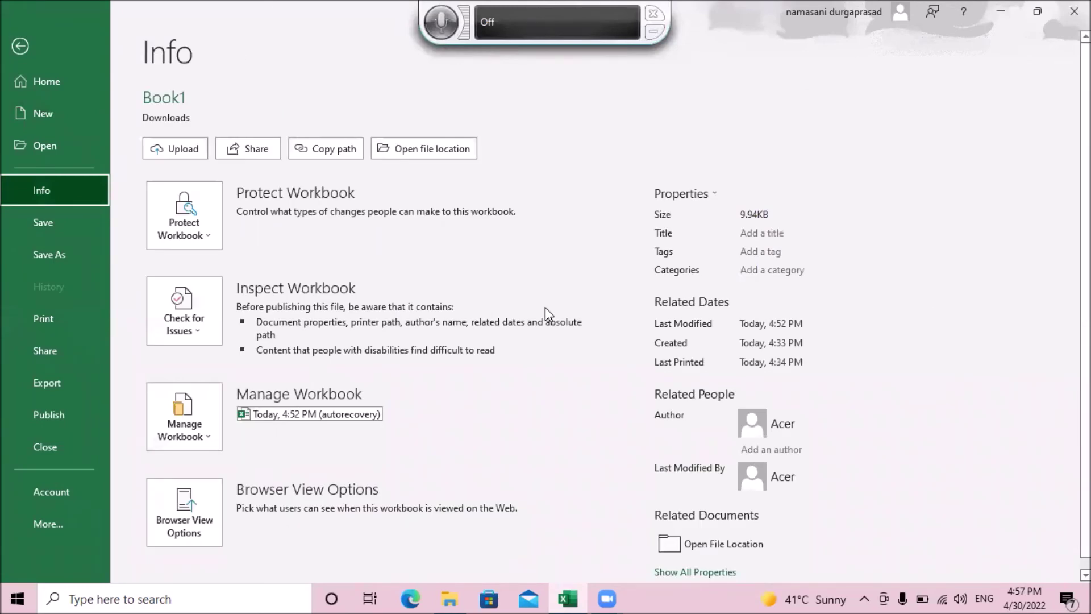
pyautogui.press('Tab')
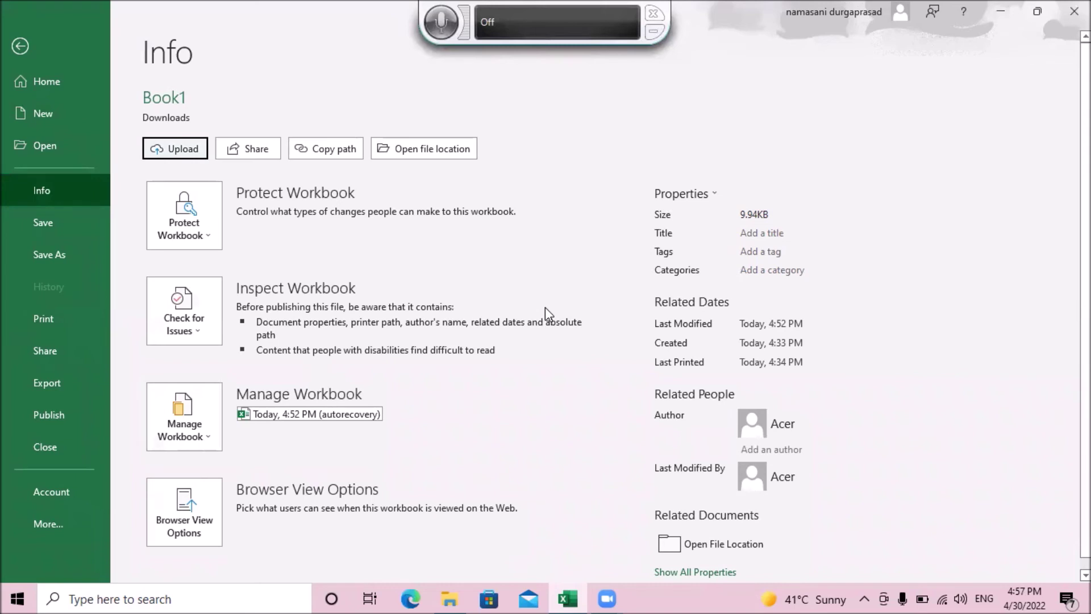
pyautogui.press('Tab')
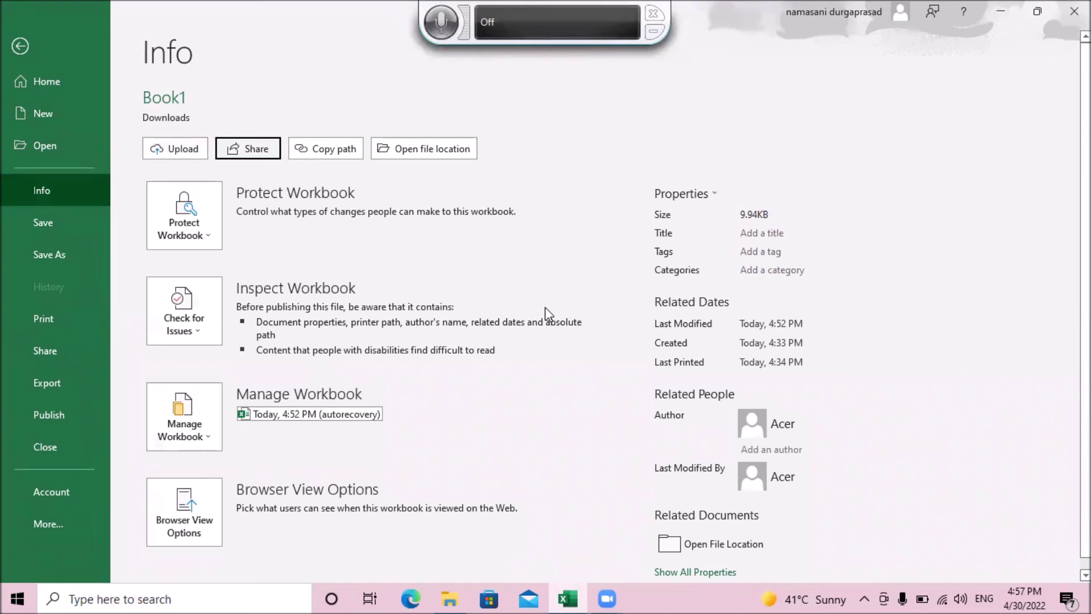
pyautogui.press('Tab')
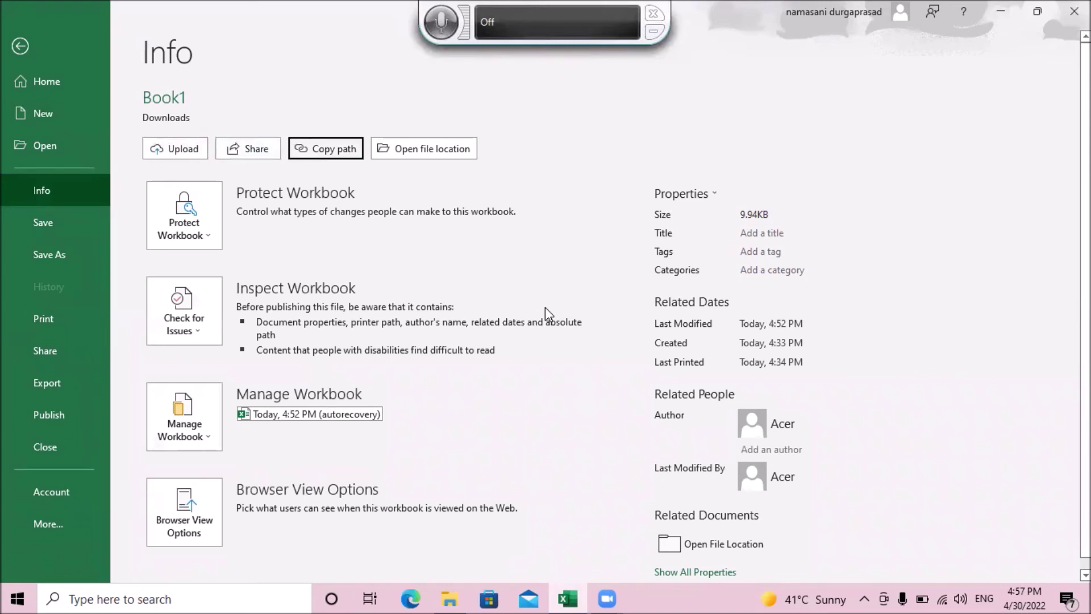
pyautogui.press('Tab')
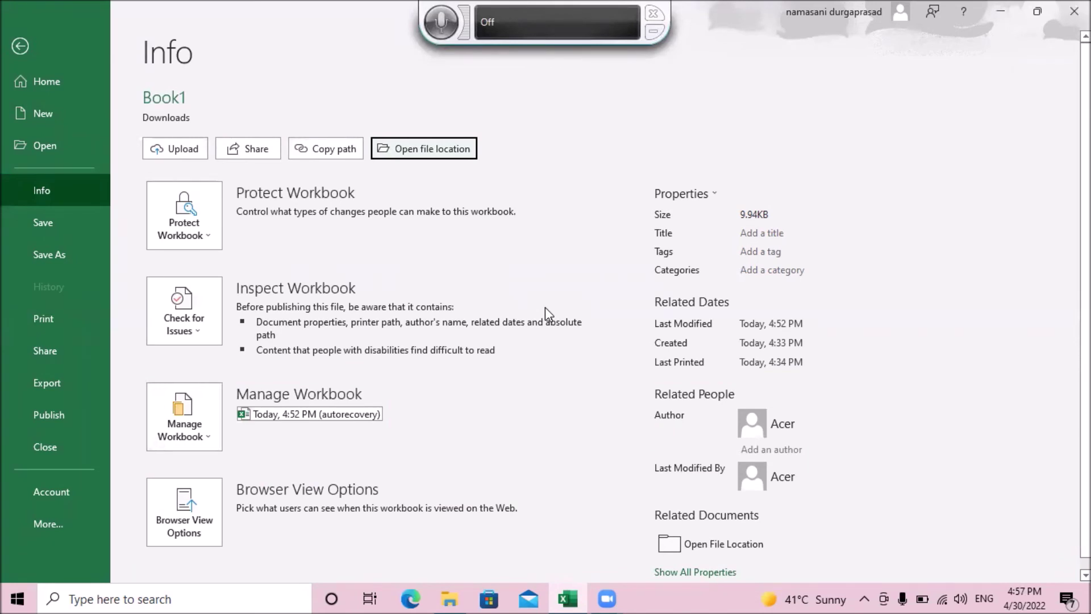
pyautogui.press('Tab')
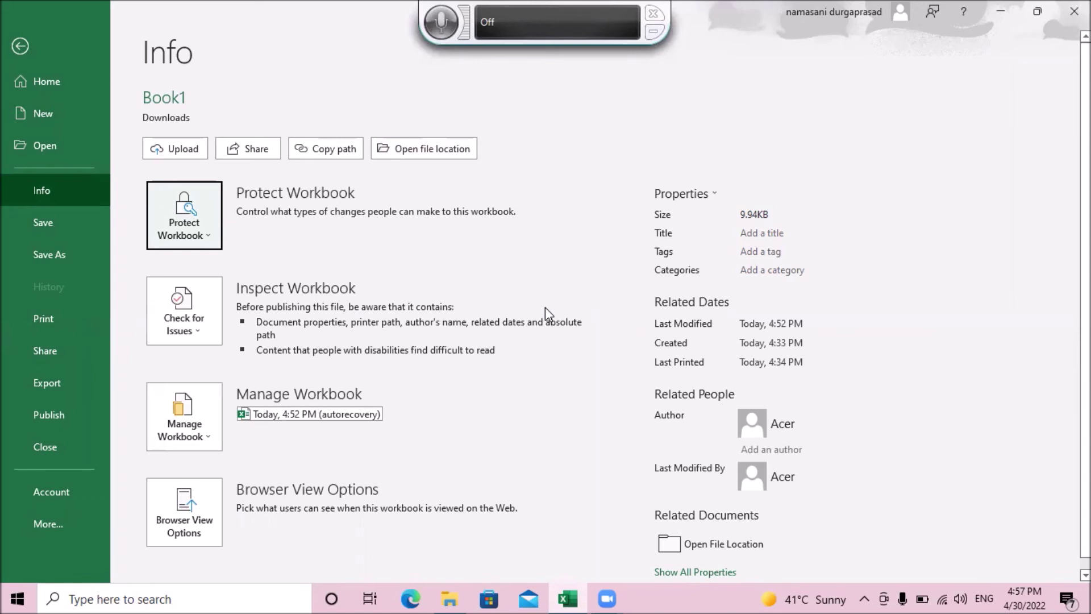
# Step: Encrypt Book1 via Protect Workbook > Encrypt with Password, entering and re-entering the password
pyautogui.press('Return')
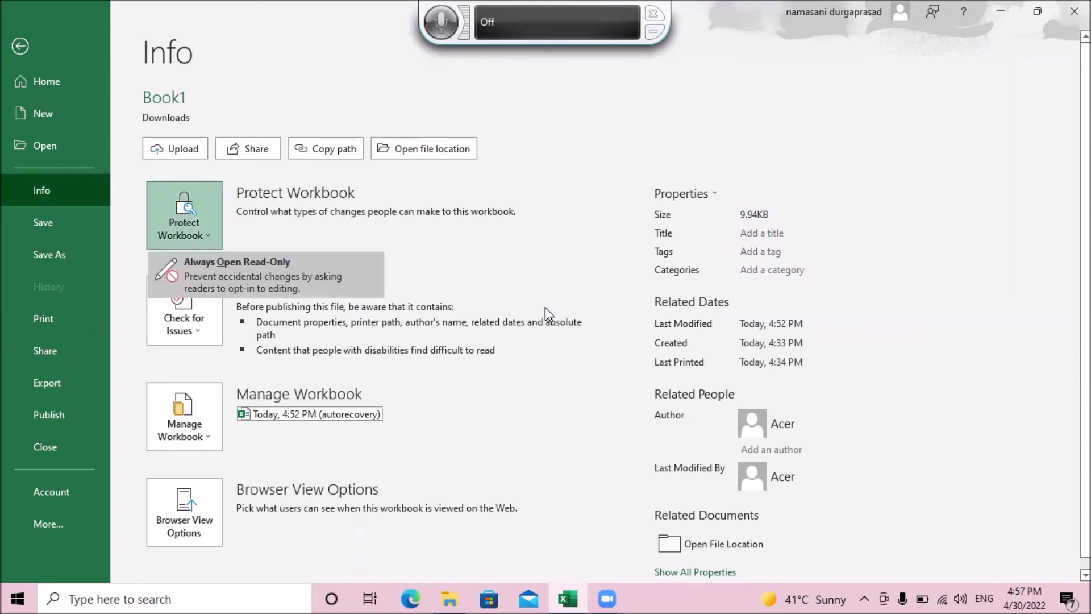
pyautogui.press('Down')
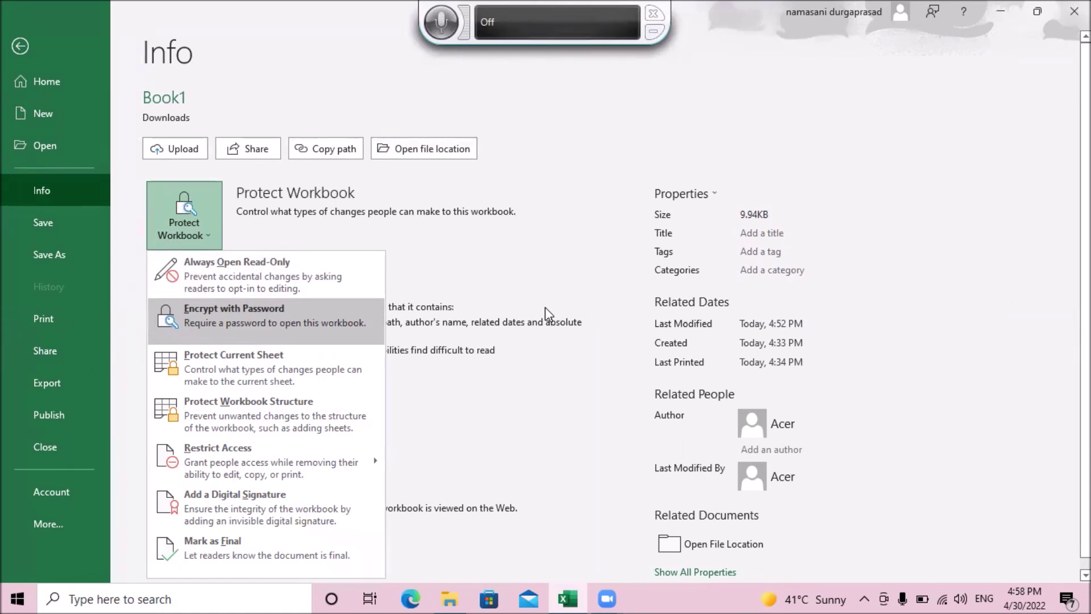
pyautogui.press('Return')
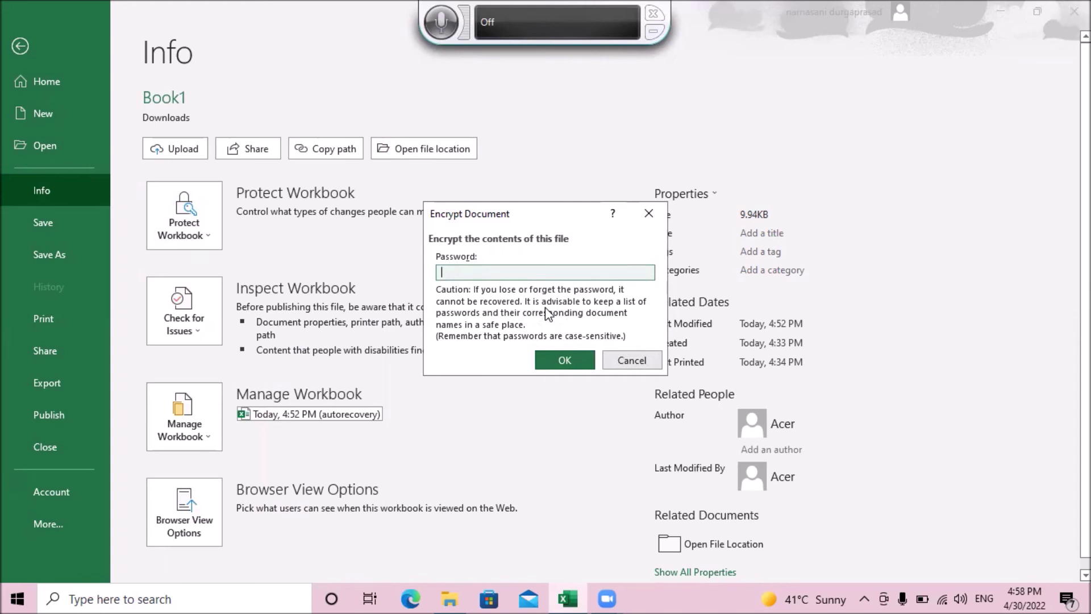
pyautogui.write('1234')
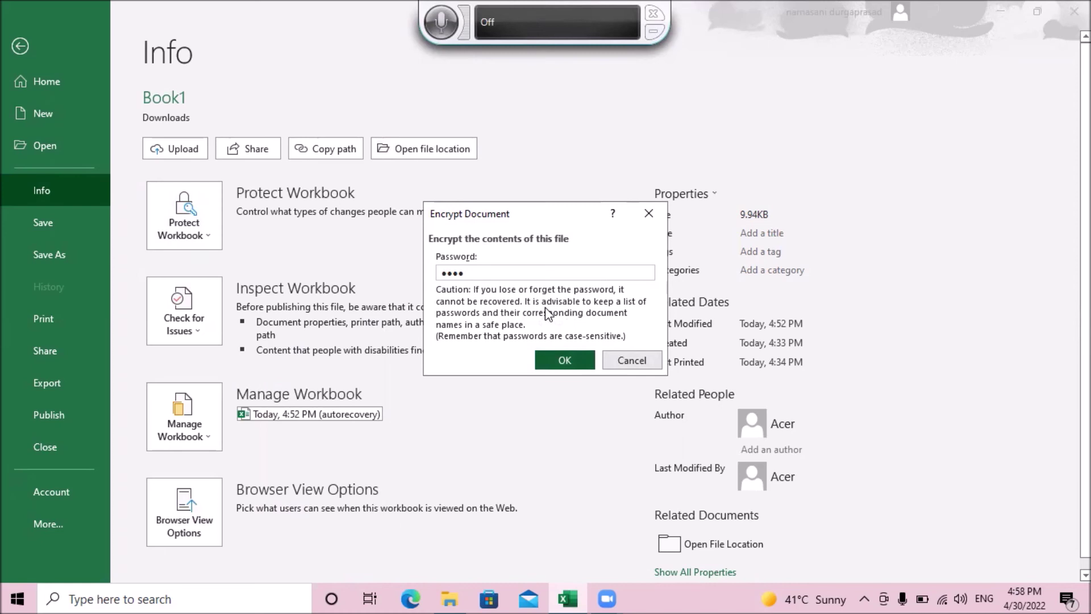
pyautogui.press('Return')
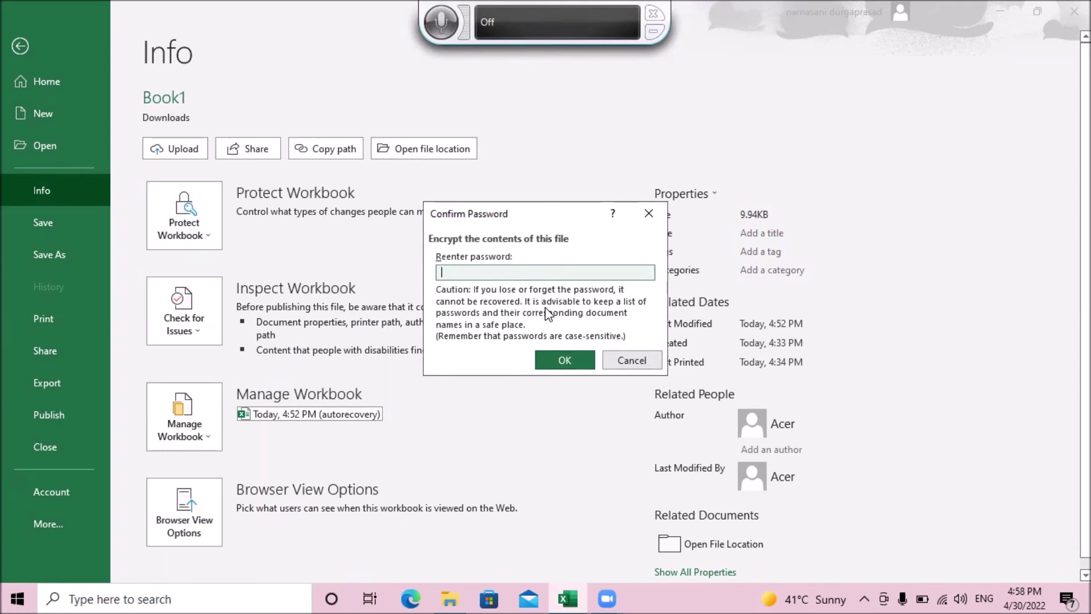
pyautogui.write('1234')
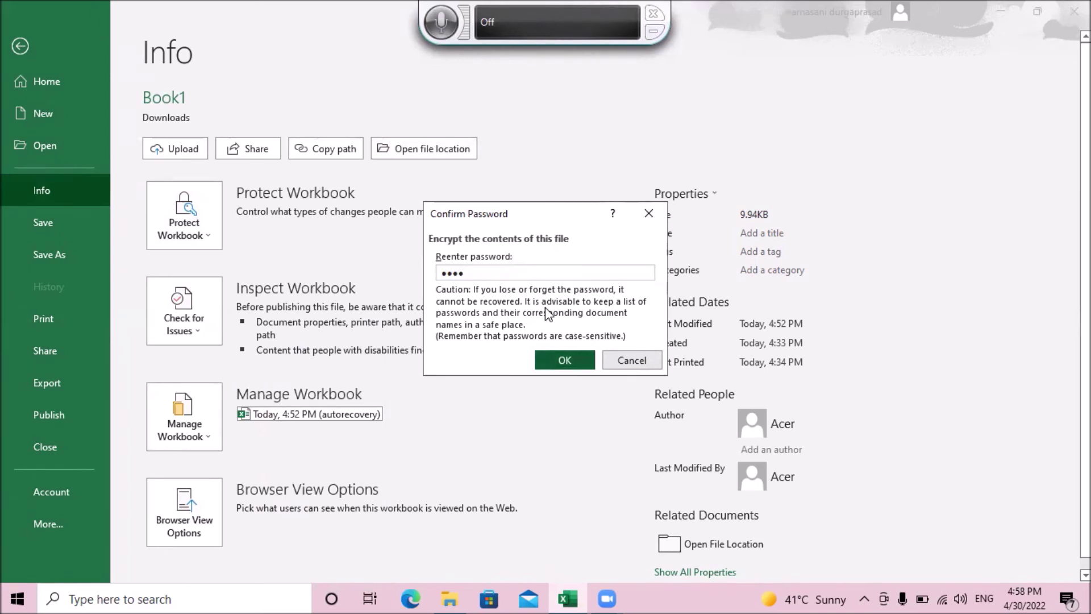
pyautogui.press('Return')
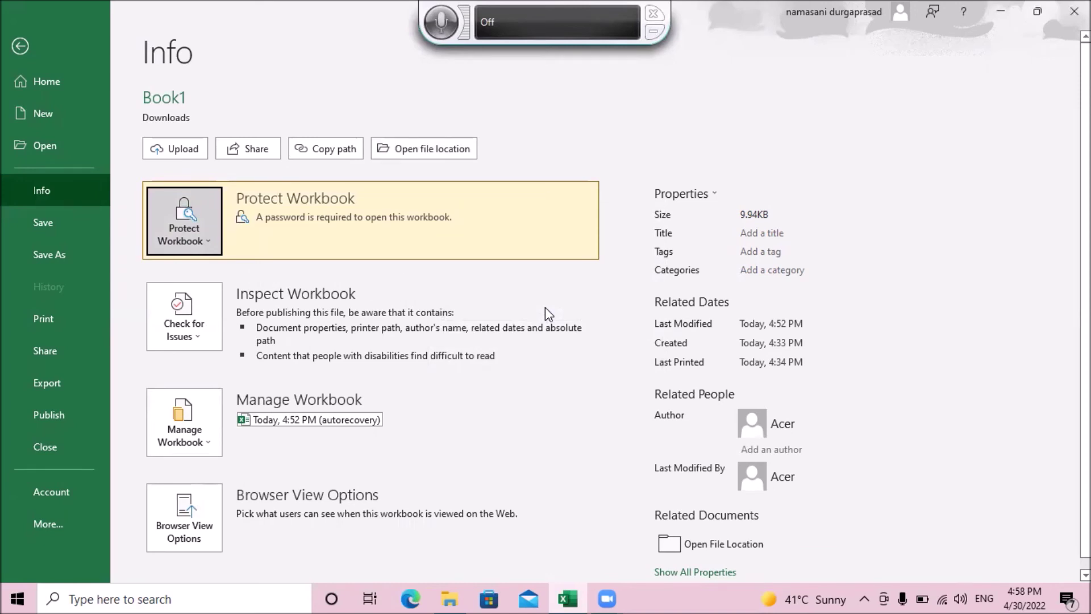
# Step: Cancel two close attempts at the save prompt, then select the marks table A1:M6
pyautogui.press('Tab')
pyautogui.hotkey('shift', 'Tab')
pyautogui.hotkey('alt', 'F4')
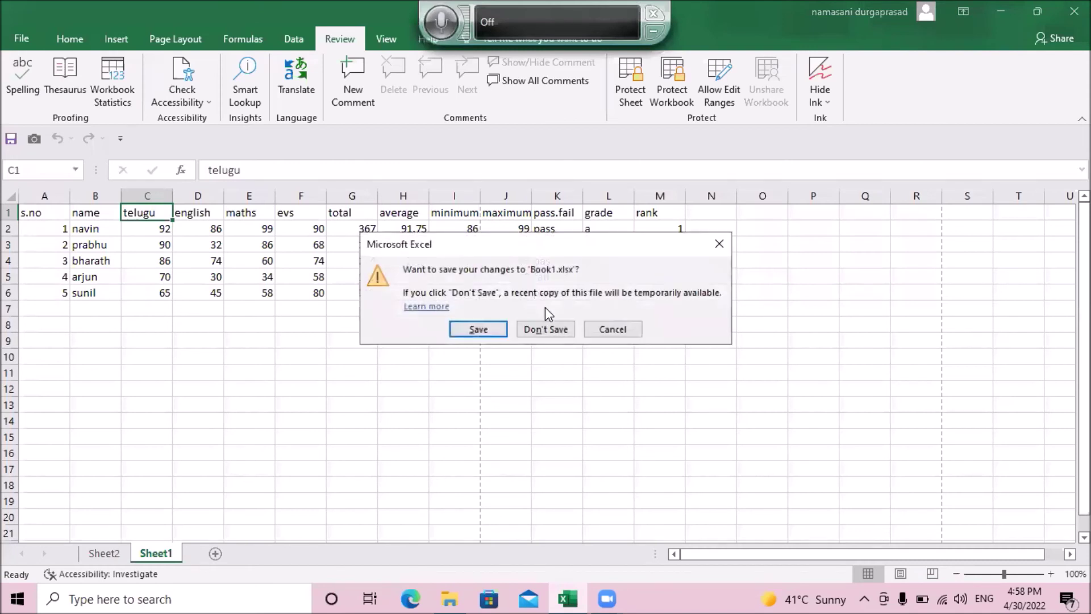
pyautogui.press('Escape')
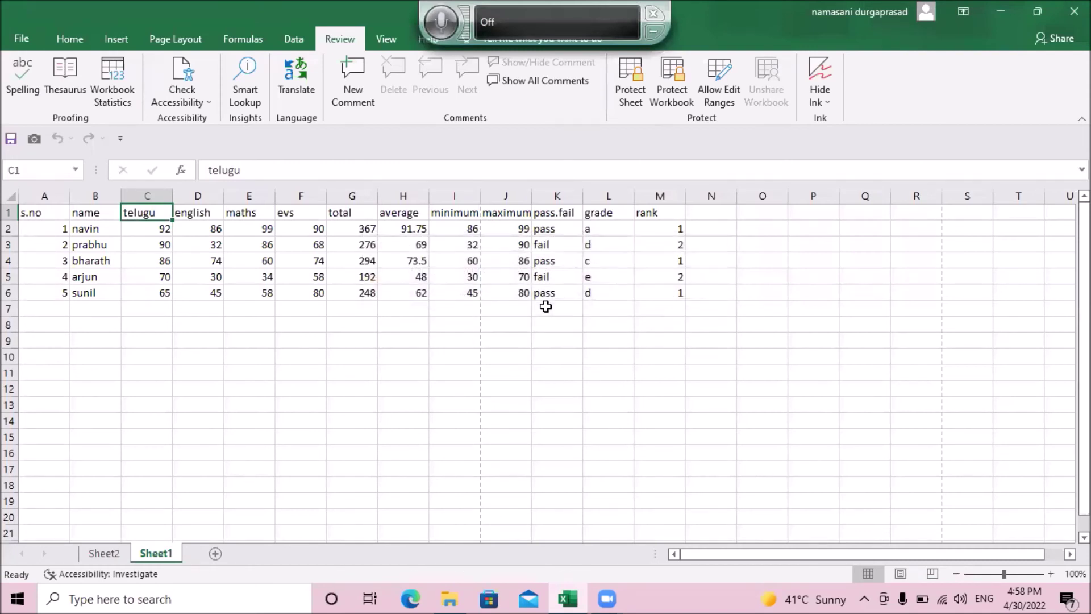
pyautogui.hotkey('alt', 'F4')
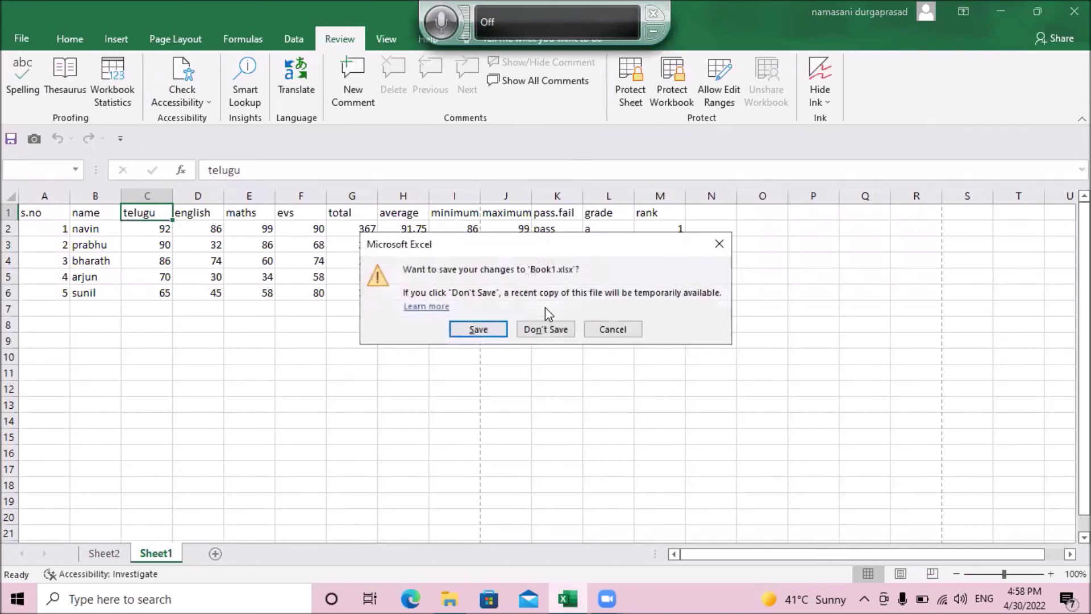
pyautogui.press('Escape')
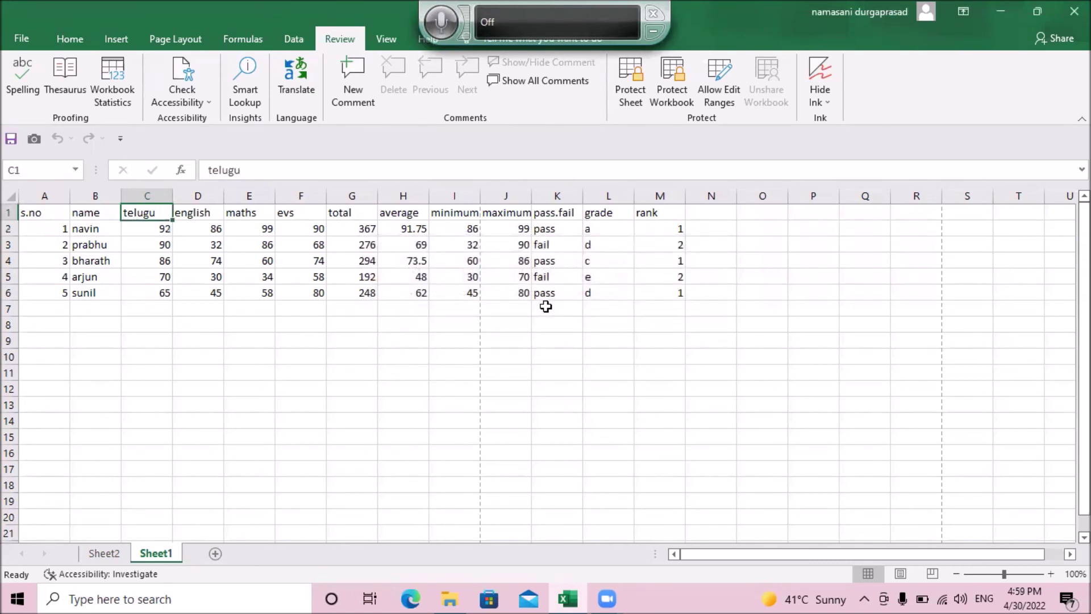
pyautogui.hotkey('ctrl', 'a')
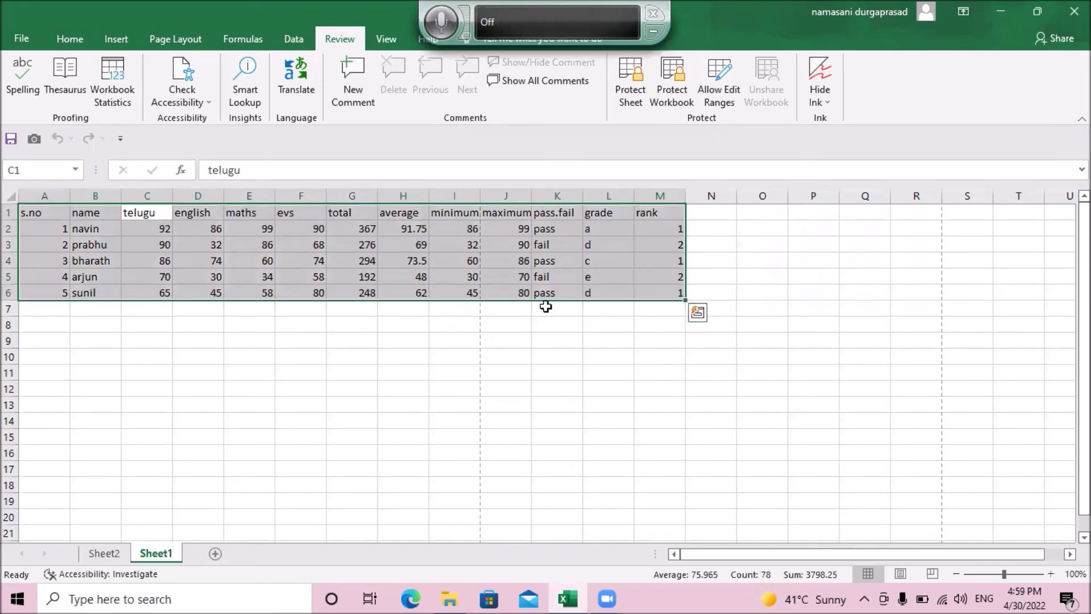
pyautogui.hotkey('ctrl', 'q')
# Step: Close Excel, then open the Downloads folder via This PC and select Book1.xlsx
pyautogui.click(546, 307)
pyautogui.hotkey('alt', 'F4')
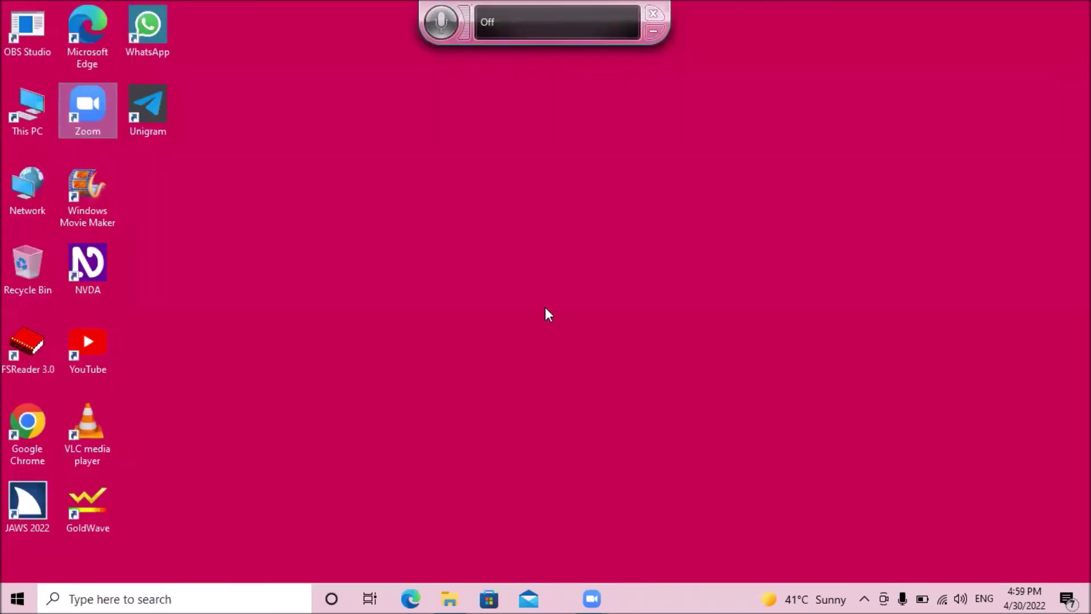
pyautogui.press('Down')
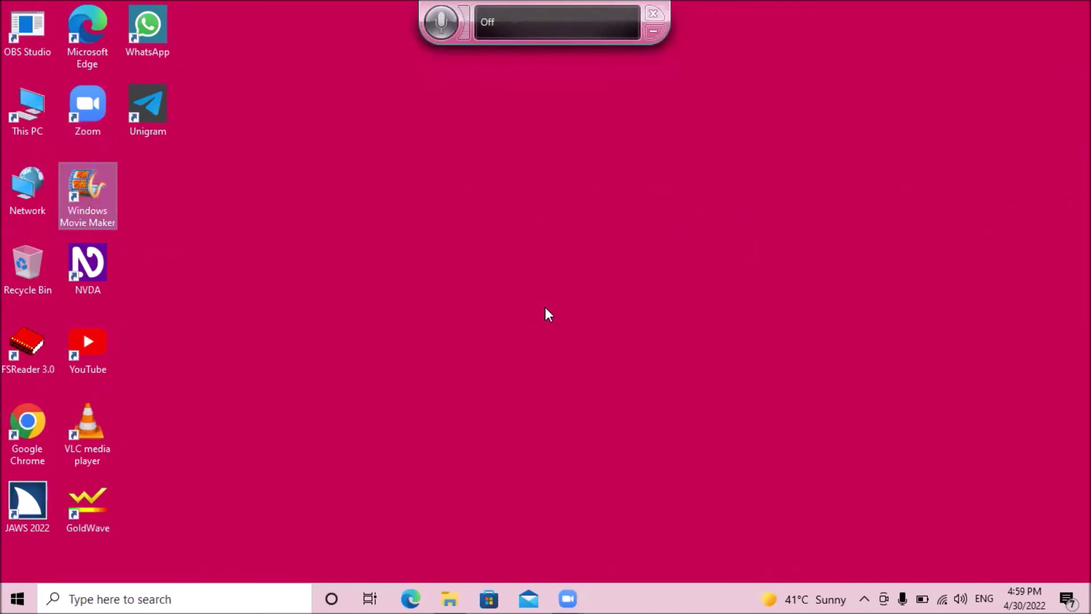
pyautogui.press('t')
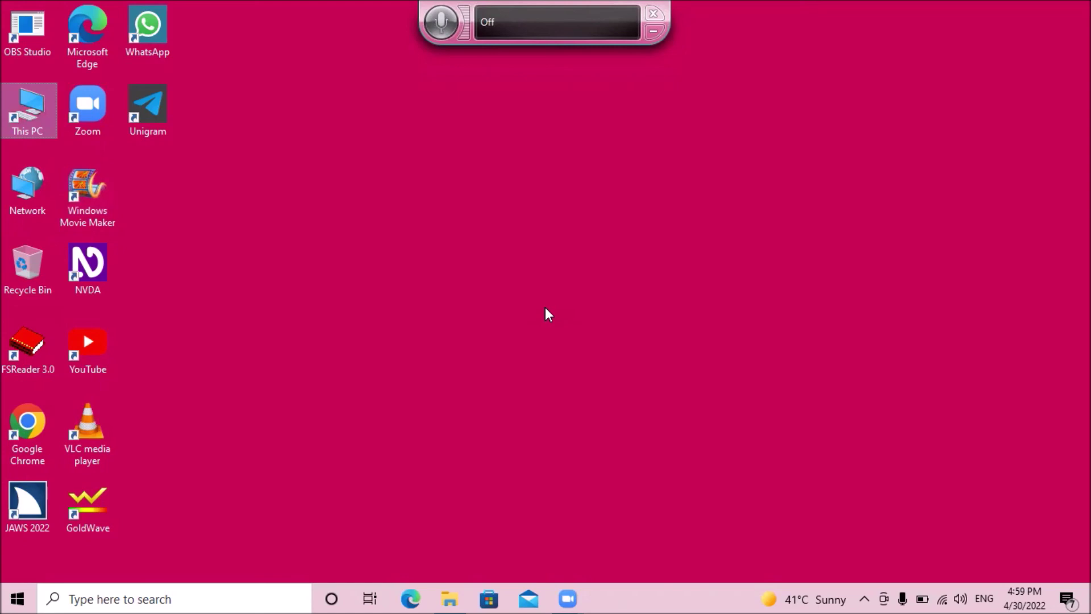
pyautogui.press('Return')
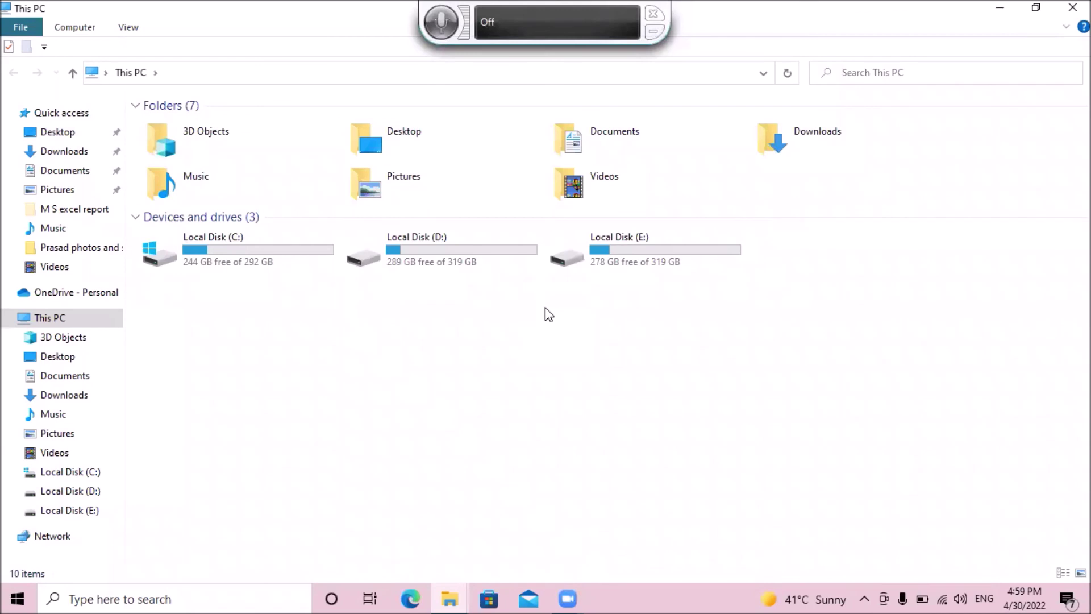
pyautogui.press('Right')
pyautogui.press('Right')
pyautogui.press('Right')
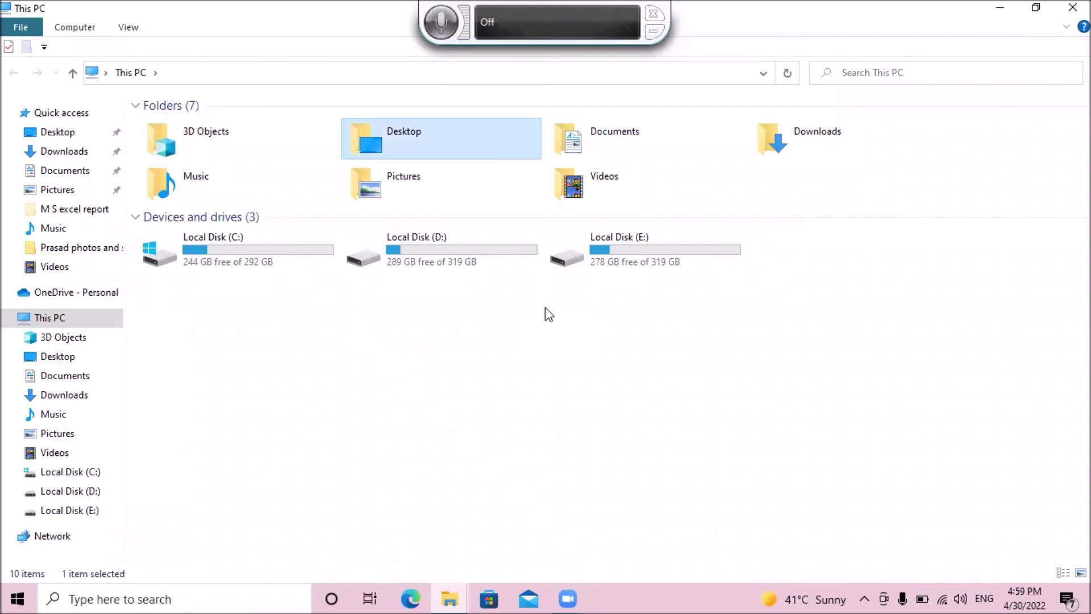
pyautogui.press('Return')
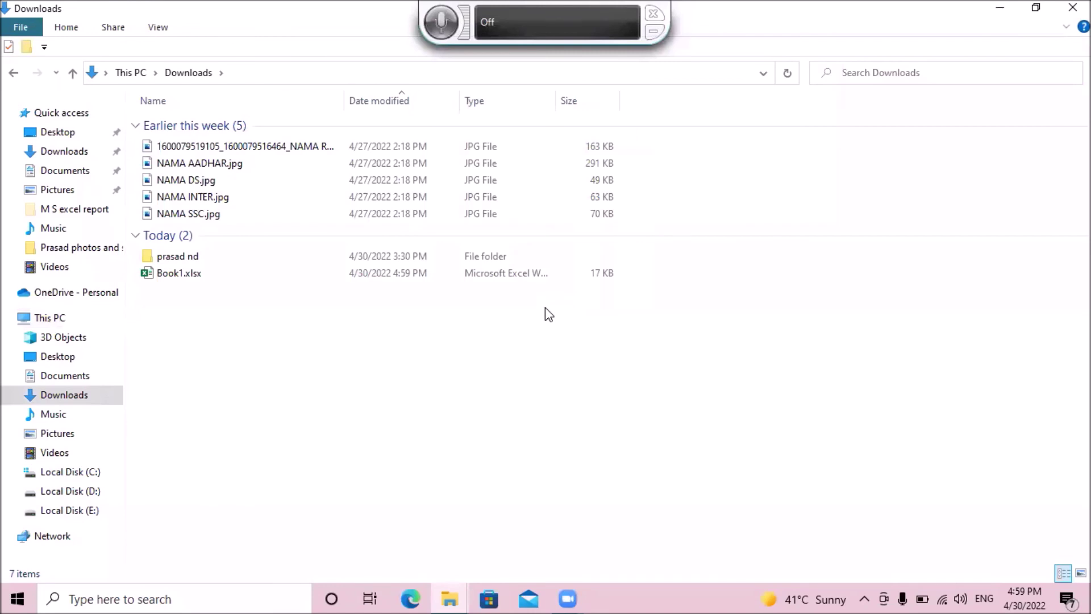
pyautogui.press('End')
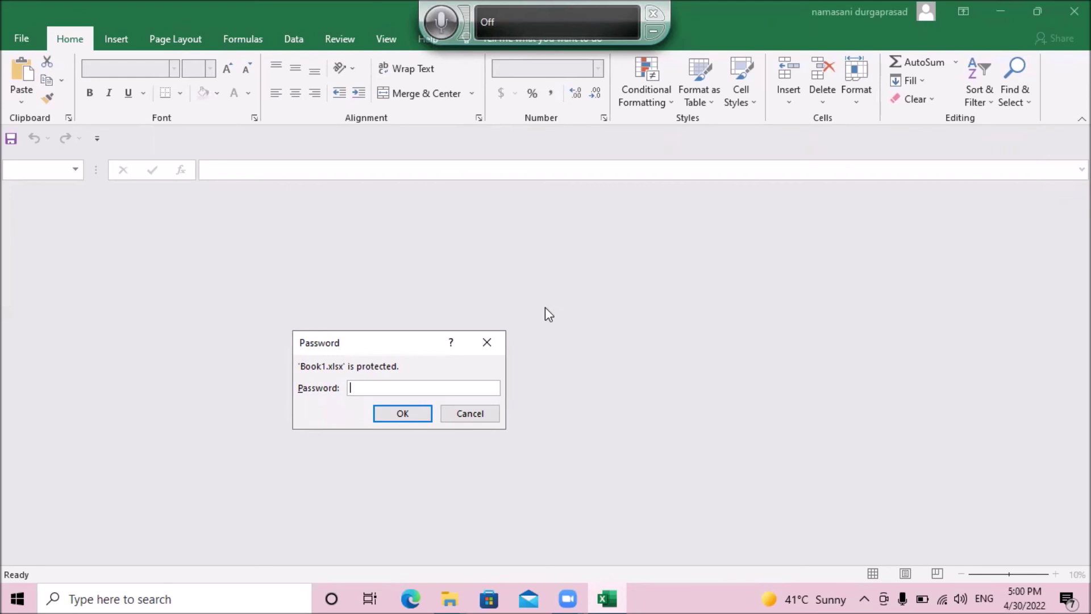
# Step: Enter the workbook password in the Password prompt and confirm to open Book1.xlsx
pyautogui.write('1234')
pyautogui.press('Tab')
pyautogui.press('Return')
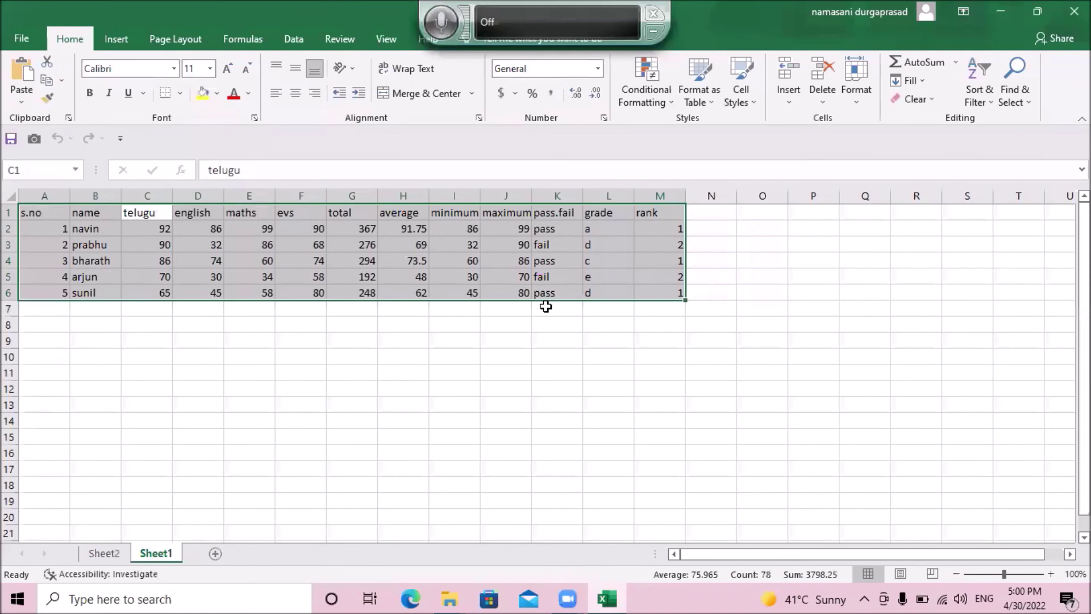